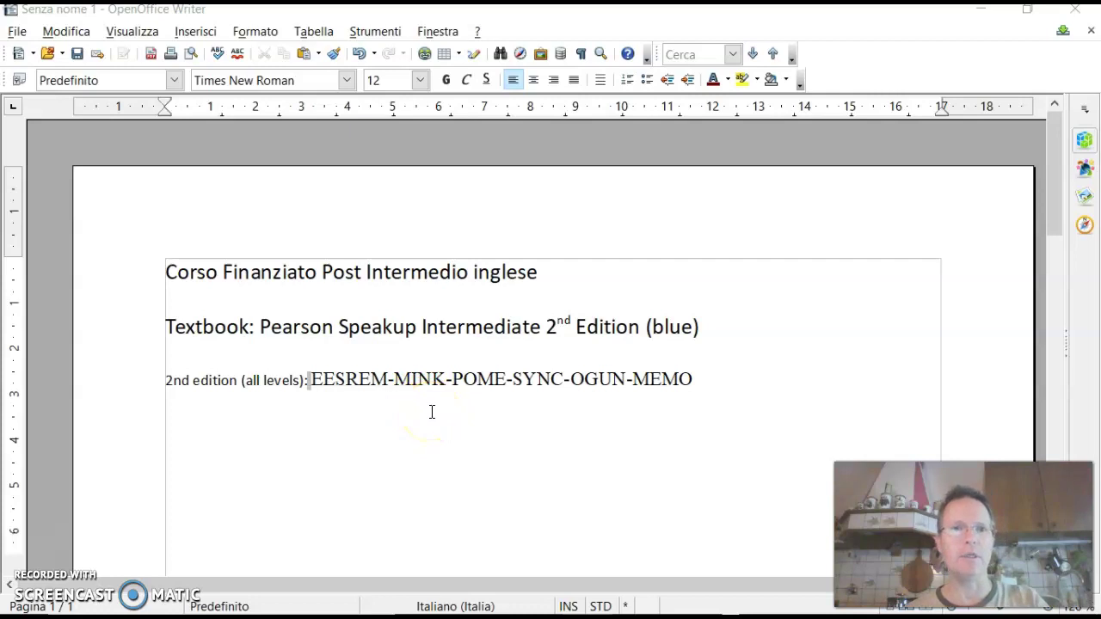
Step: Check the Free Student Resources page in Chrome, then return to the Writer notes
{"action": "key", "text": "alt+Tab"}
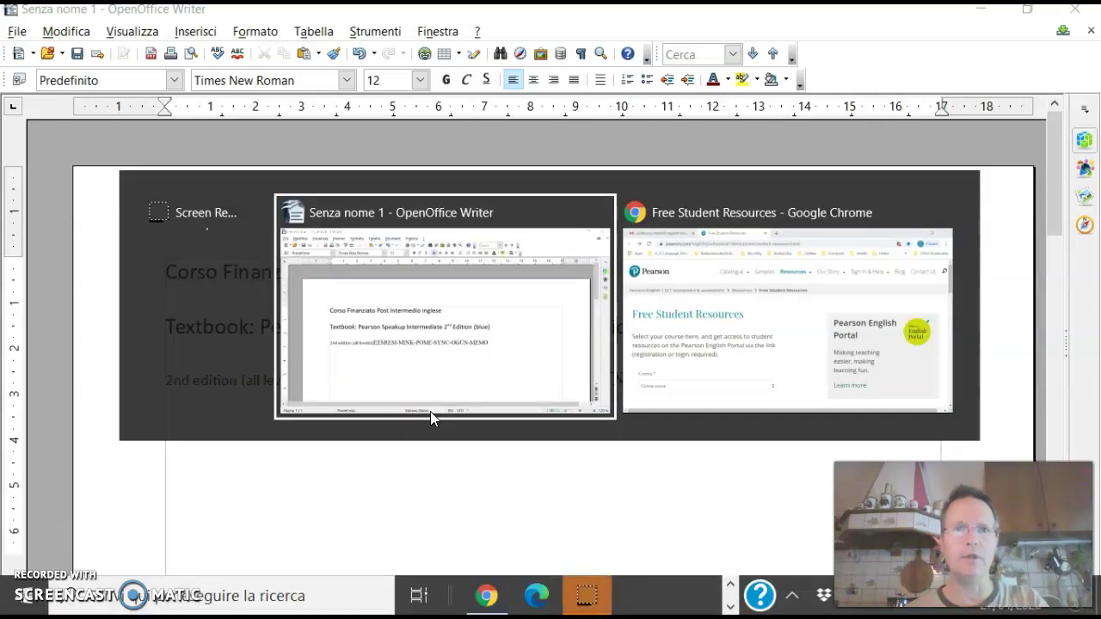
{"action": "key", "text": "alt+Tab"}
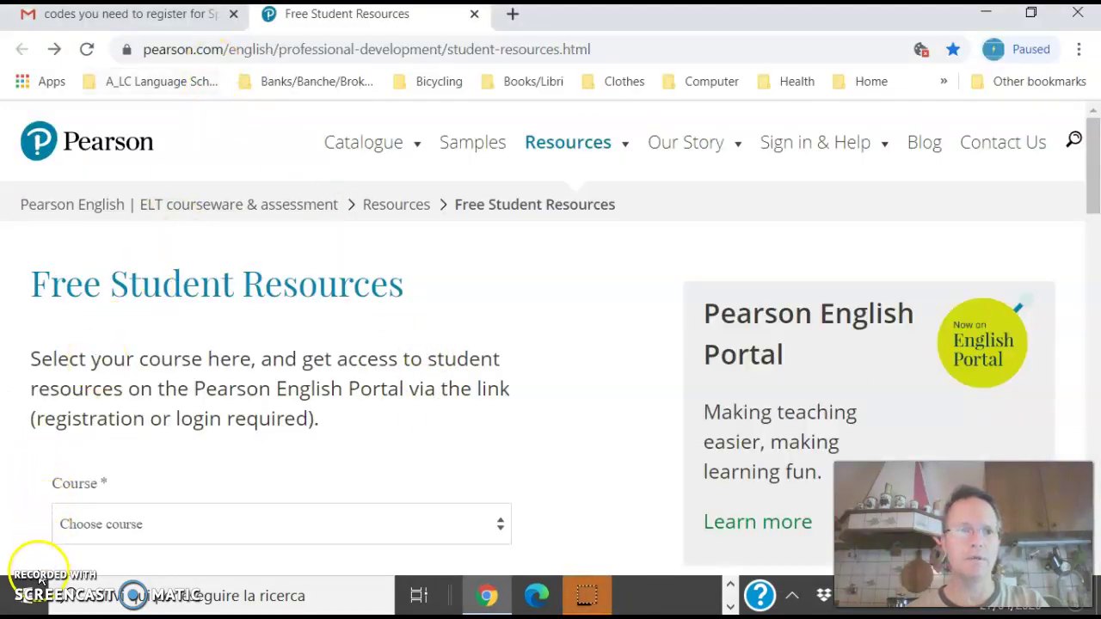
{"action": "key", "text": "alt+Tab"}
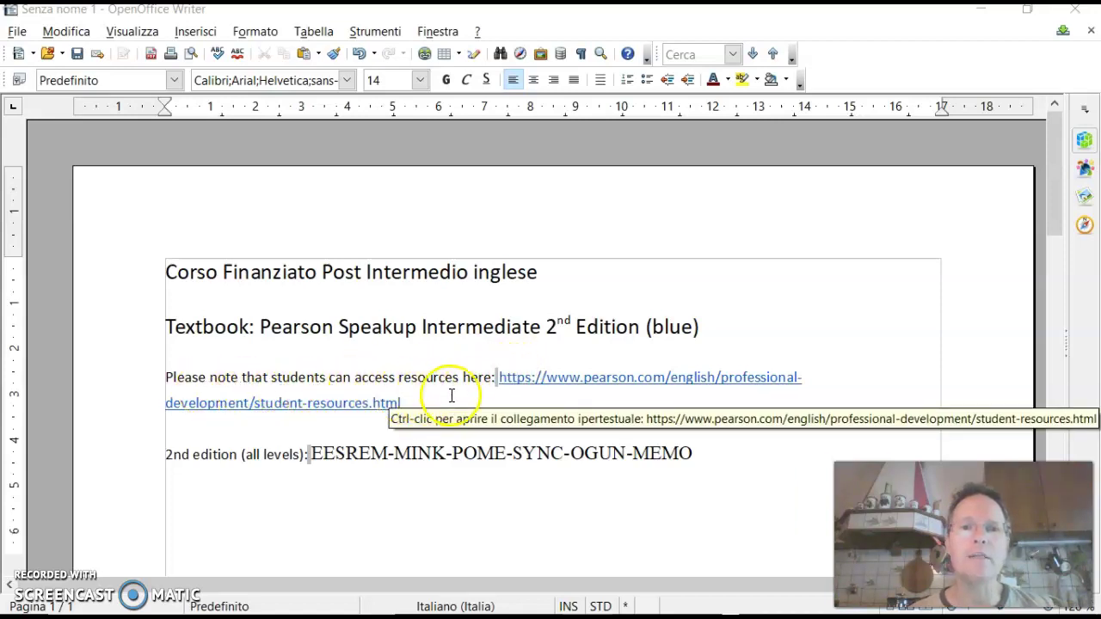
Step: Select the student-resources hyperlink in the notes and copy it with Copia
{"action": "left_click", "coordinate": [508, 380]}
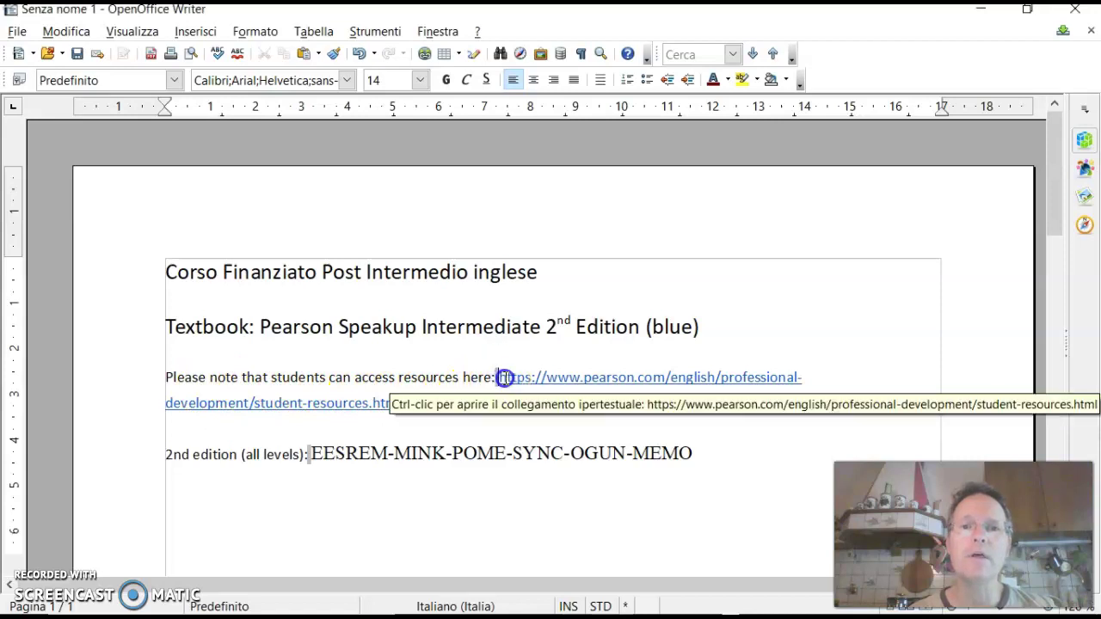
{"action": "double_click", "coordinate": [514, 390]}
{"action": "key", "text": "ctrl+c"}
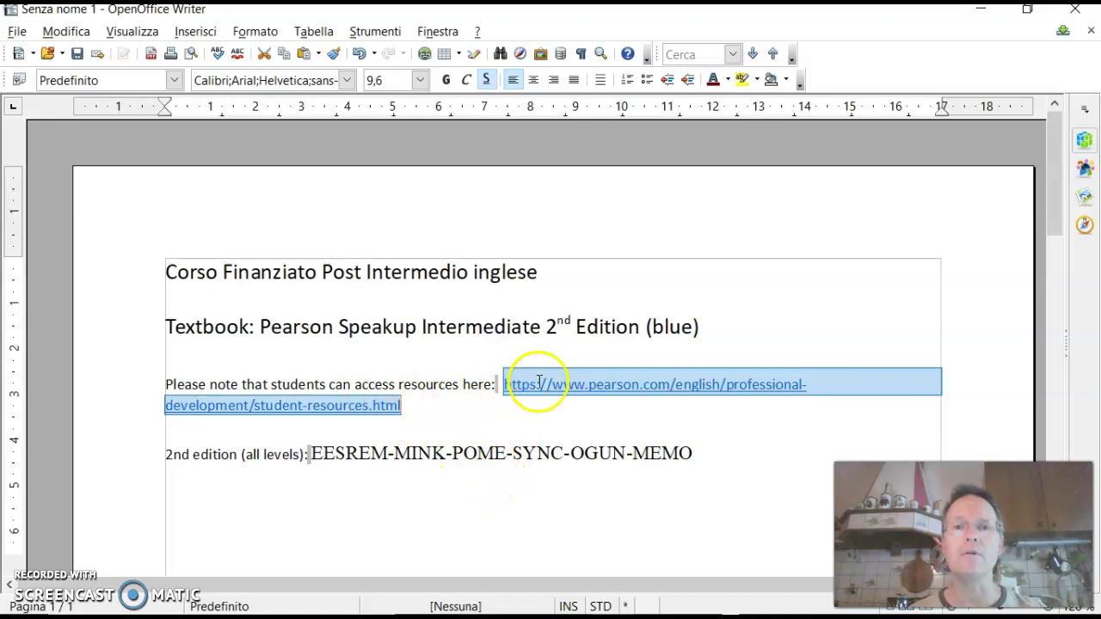
{"action": "left_click", "coordinate": [550, 384]}
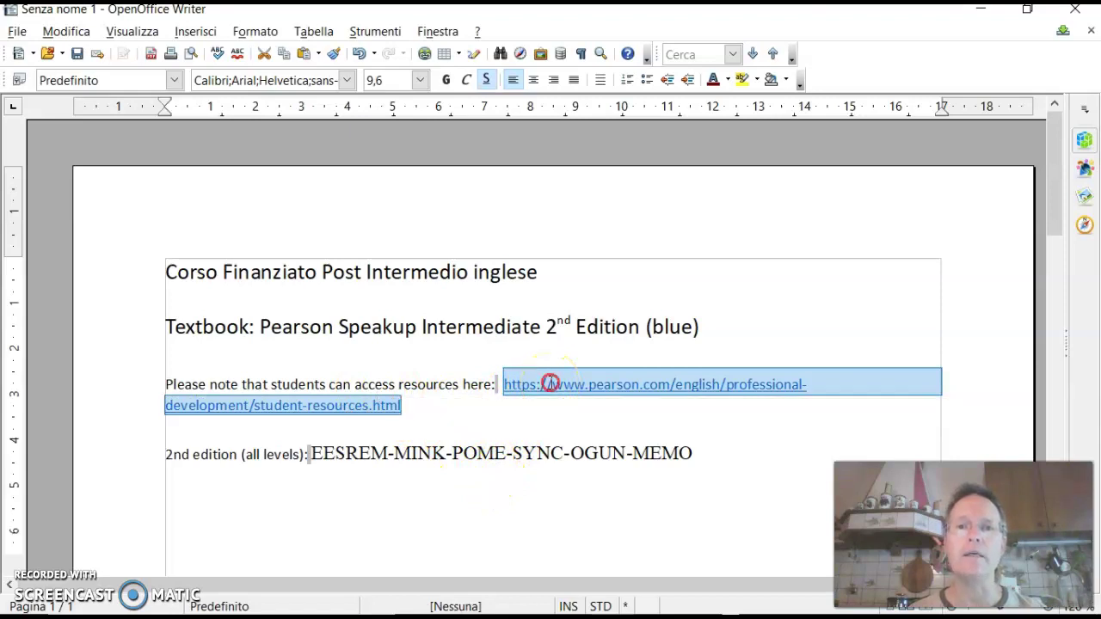
{"action": "right_click", "coordinate": [550, 383]}
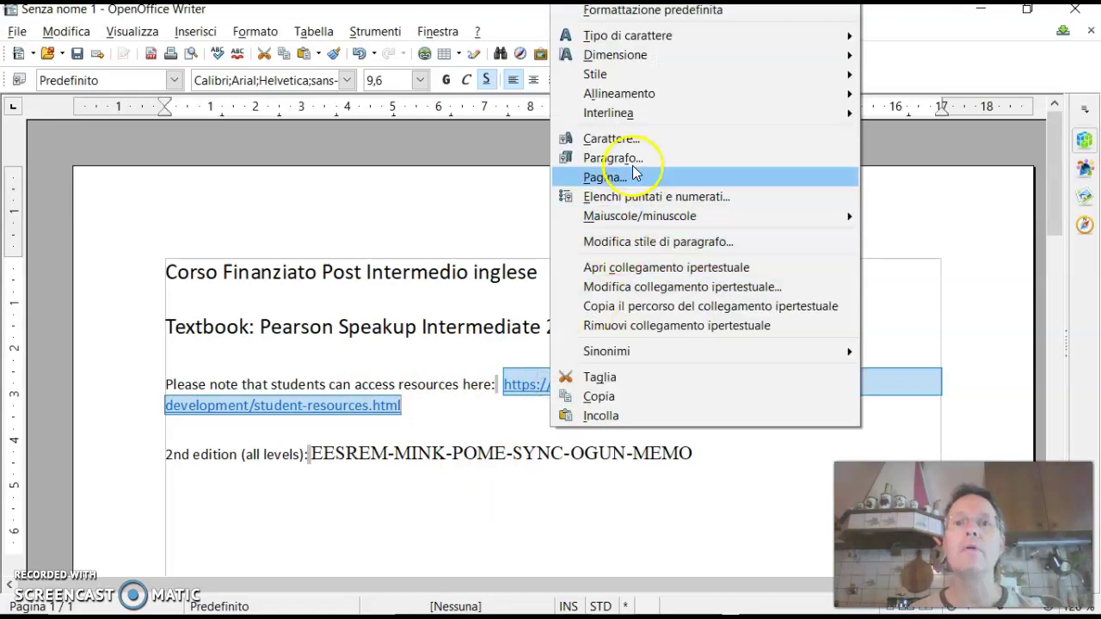
{"action": "left_click", "coordinate": [635, 395]}
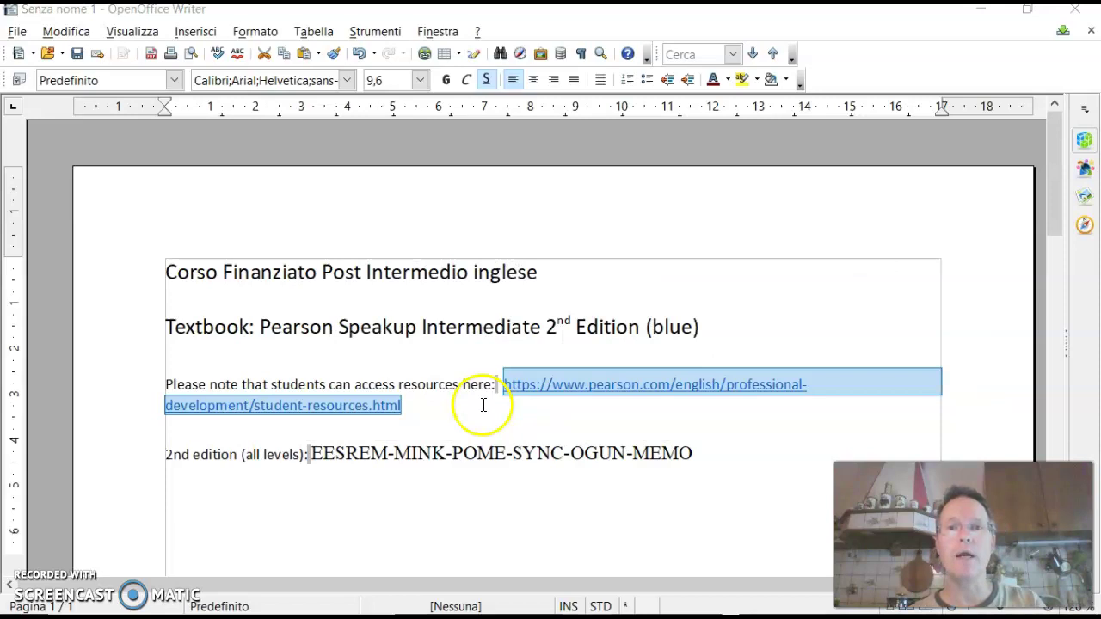
Step: Load the pasted student-resources link in a new Chrome tab and close the old duplicate tab
{"action": "key", "text": "alt+Tab"}
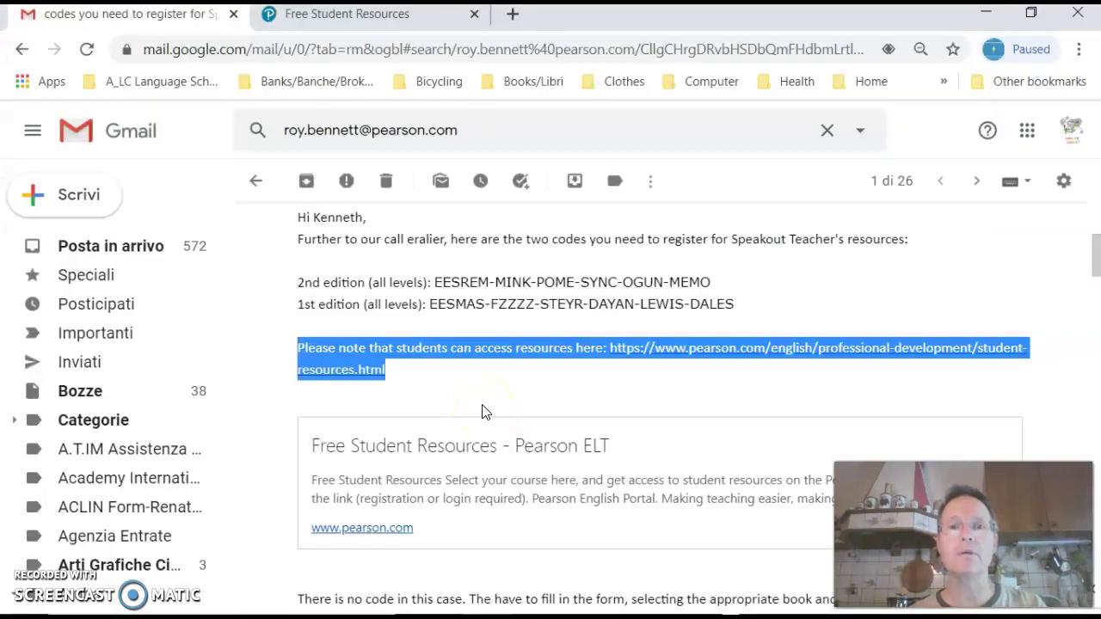
{"action": "left_click", "coordinate": [417, 19]}
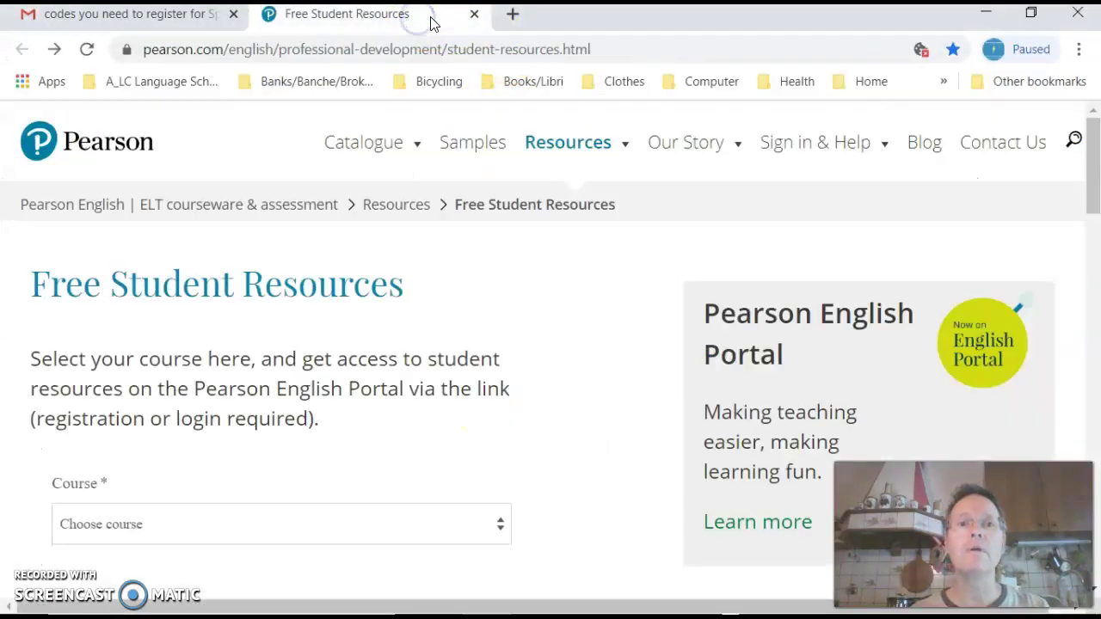
{"action": "left_click", "coordinate": [512, 15]}
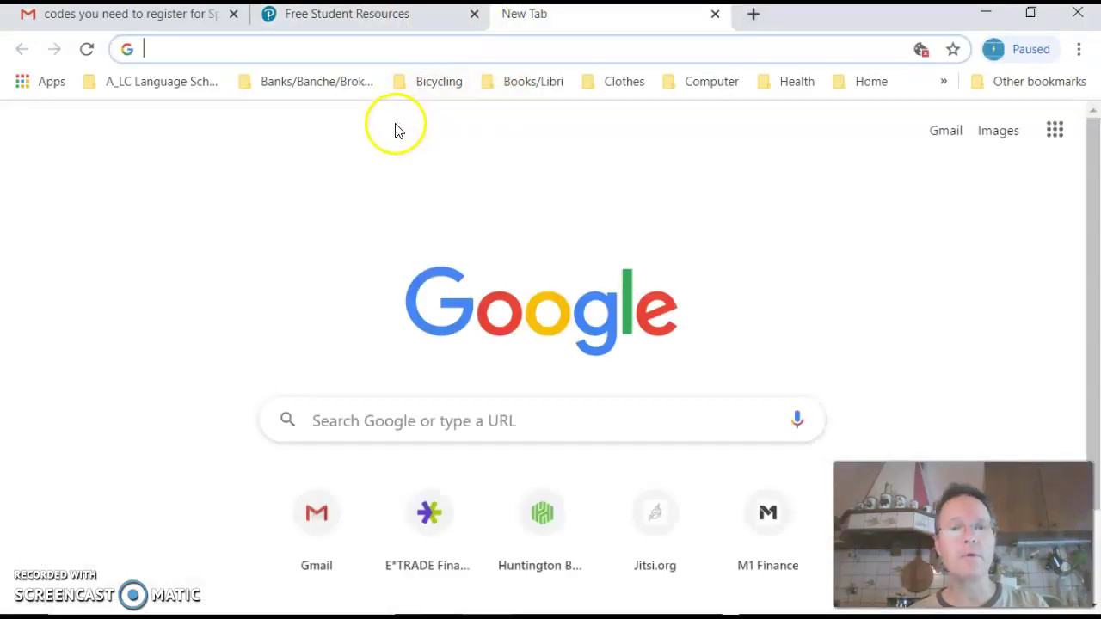
{"action": "key", "text": "ctrl+v"}
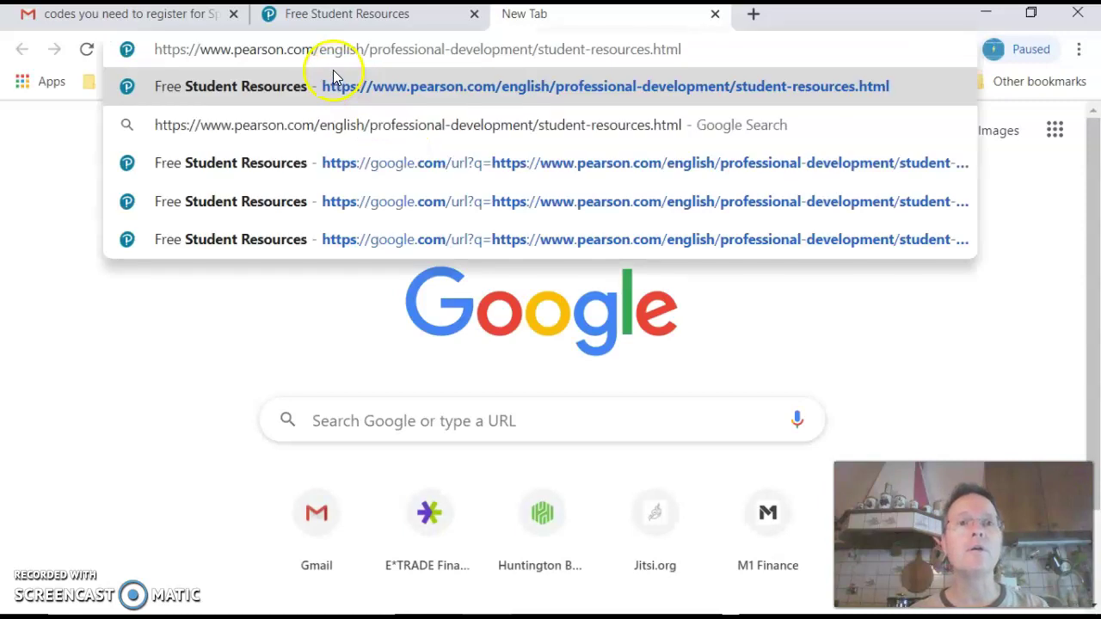
{"action": "left_click", "coordinate": [355, 86]}
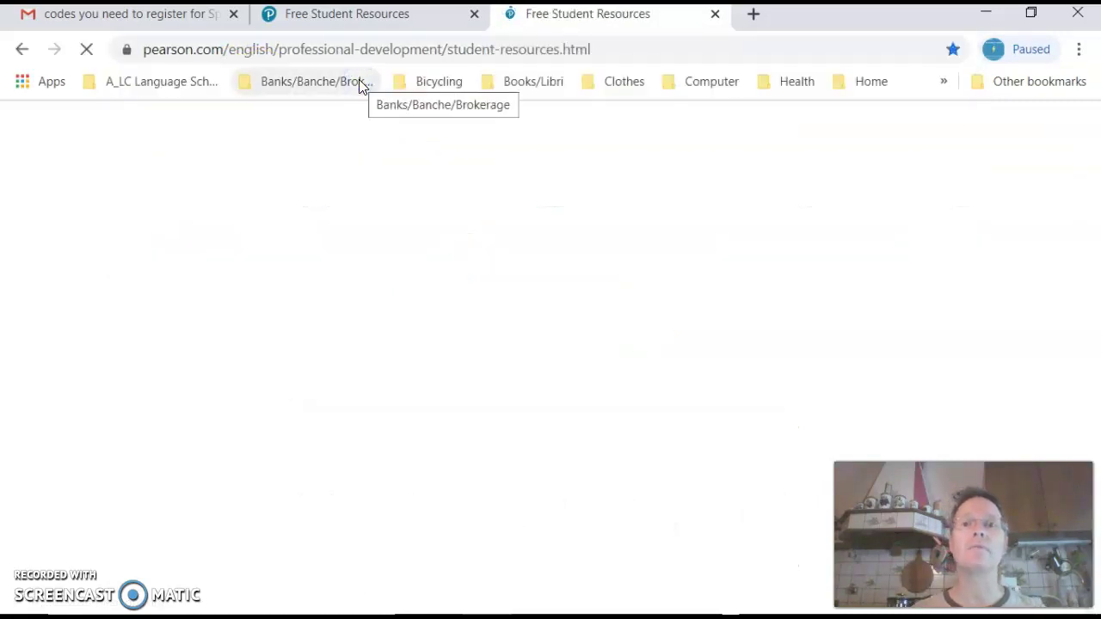
{"action": "left_click", "coordinate": [474, 17]}
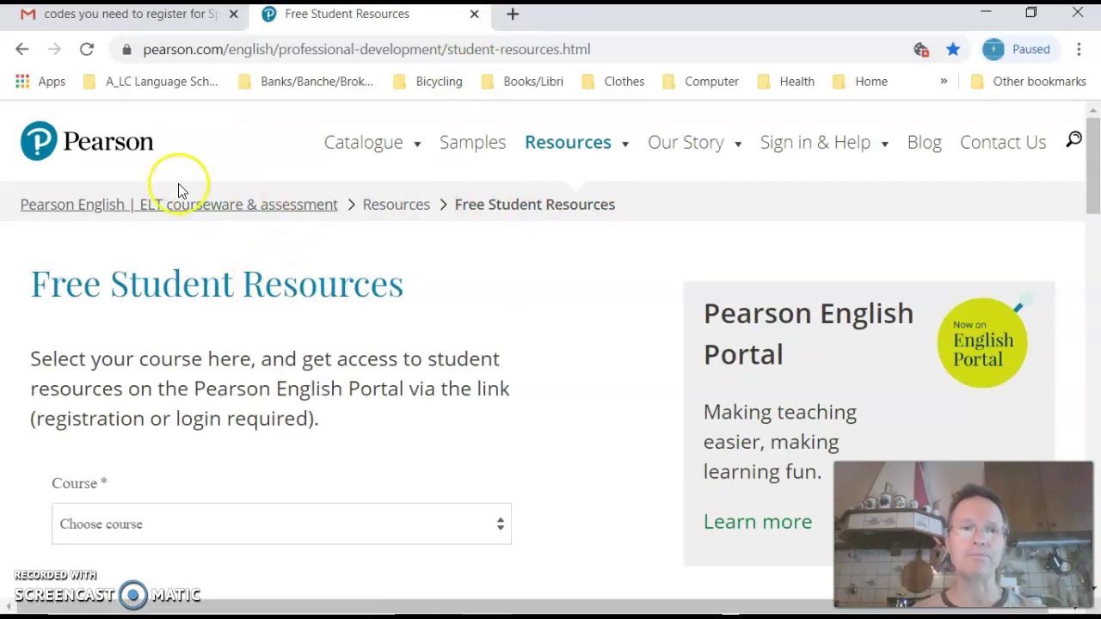
Step: Go to the Pearson English Portal page through the Sign in & Help menu
{"action": "mouse_move", "coordinate": [423, 177]}
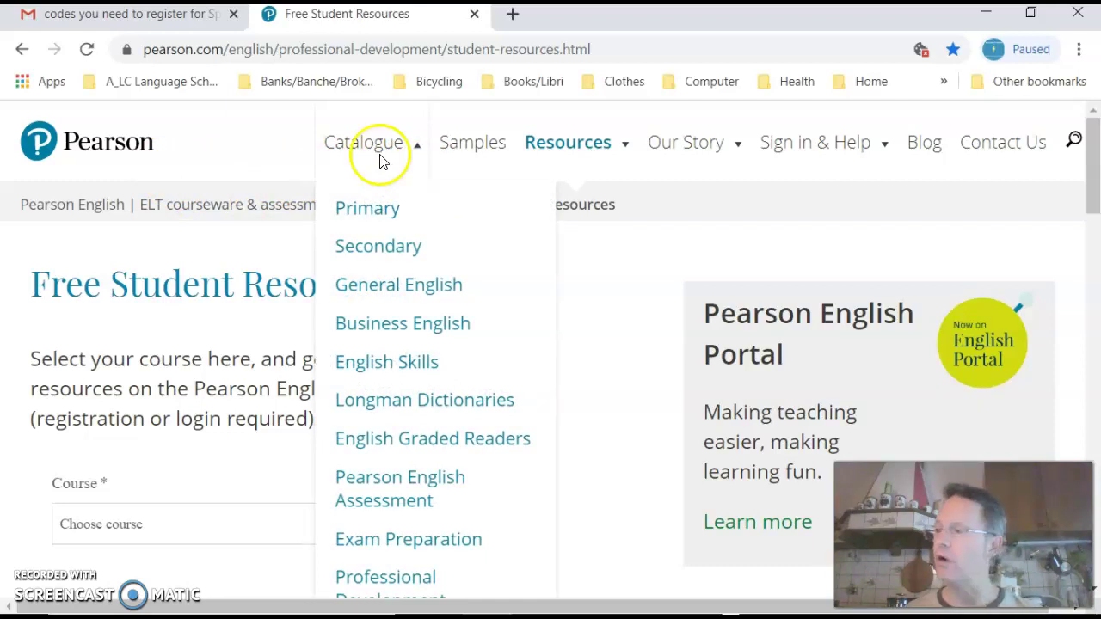
{"action": "mouse_move", "coordinate": [799, 170]}
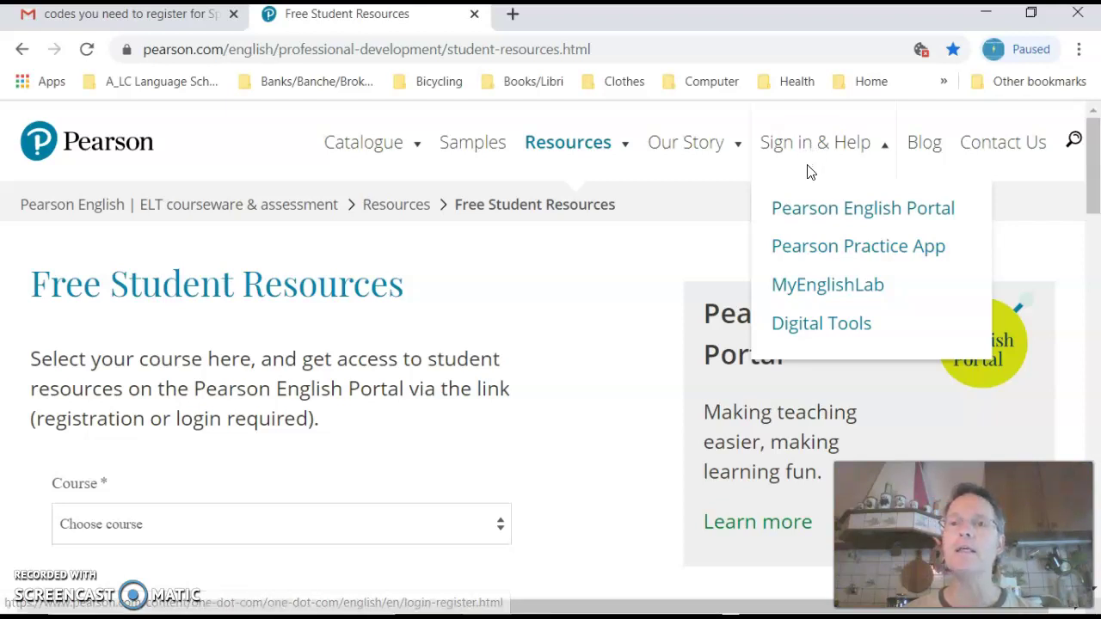
{"action": "left_click", "coordinate": [819, 211]}
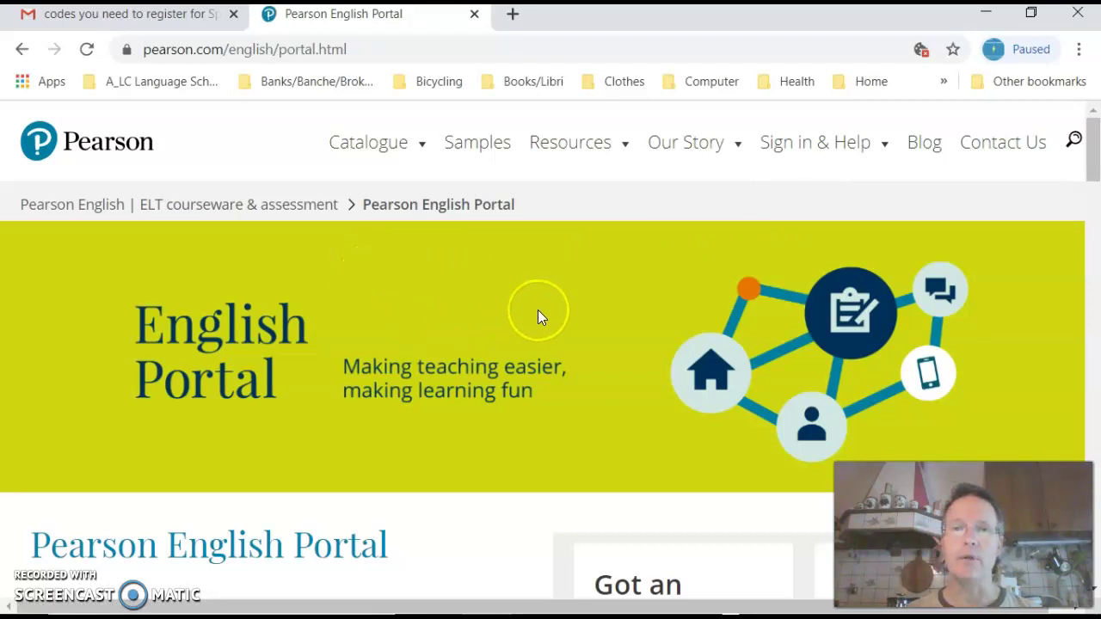
Step: Scroll to the 'Got an access code' box and choose Activate
{"action": "scroll", "coordinate": [536, 314], "scroll_direction": "down", "scroll_amount": 3}
{"action": "scroll", "coordinate": [540, 316], "scroll_direction": "down", "scroll_amount": 1}
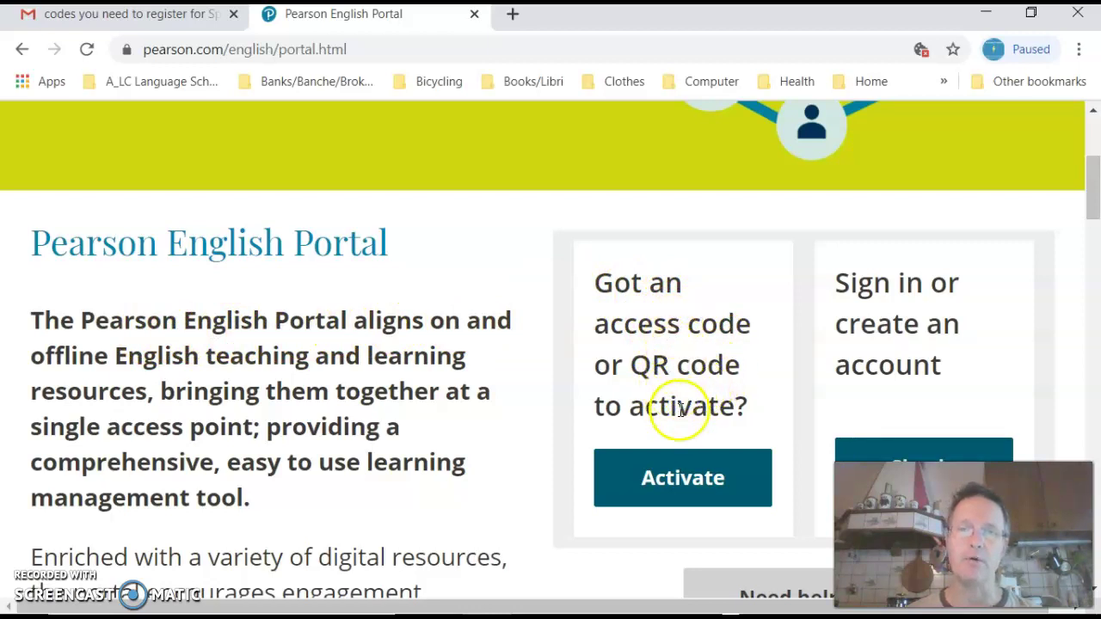
{"action": "left_click", "coordinate": [682, 480]}
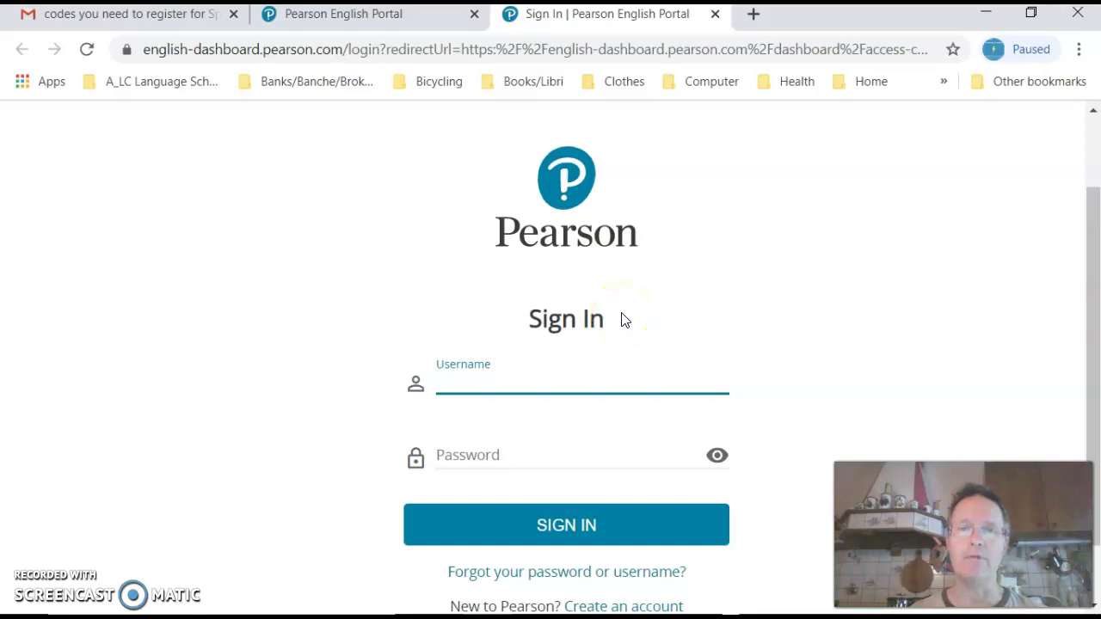
Step: Choose 'Create an account' on the Sign In page, then select Create an Adult Account
{"action": "scroll", "coordinate": [622, 318], "scroll_direction": "down", "scroll_amount": 1}
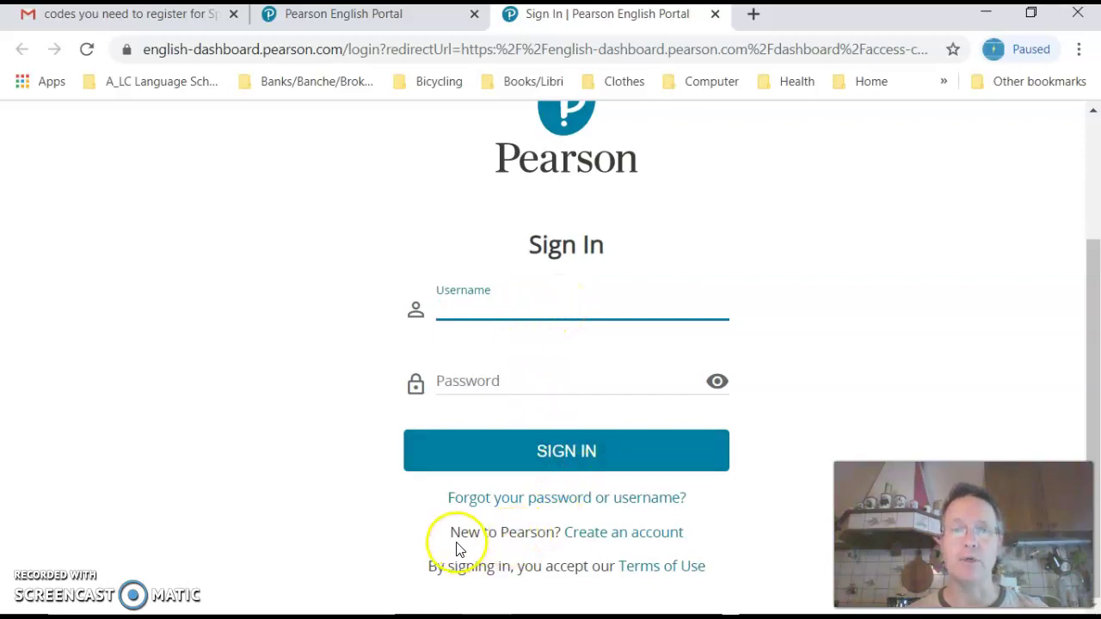
{"action": "left_click", "coordinate": [627, 539]}
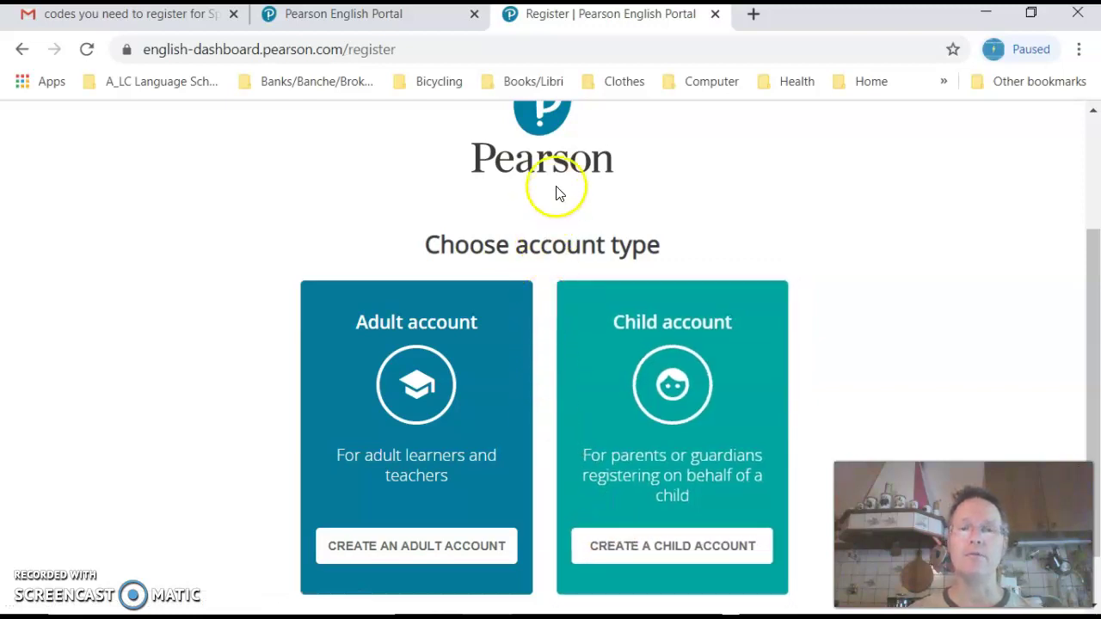
{"action": "scroll", "coordinate": [555, 191], "scroll_direction": "up", "scroll_amount": 2}
{"action": "scroll", "coordinate": [555, 194], "scroll_direction": "up", "scroll_amount": 1}
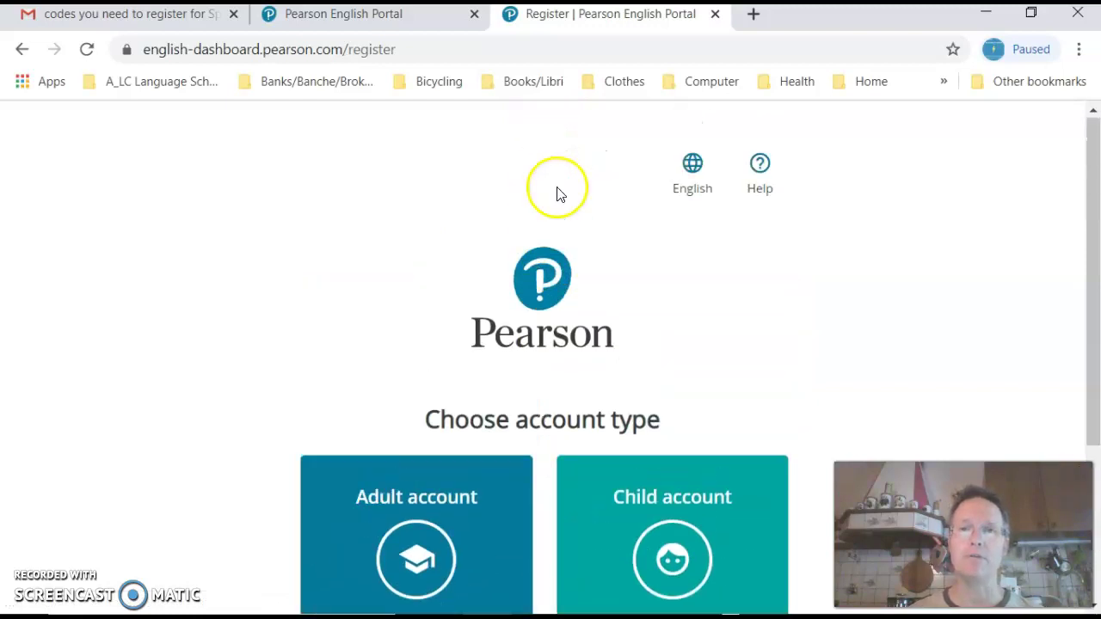
{"action": "scroll", "coordinate": [557, 193], "scroll_direction": "down", "scroll_amount": 2}
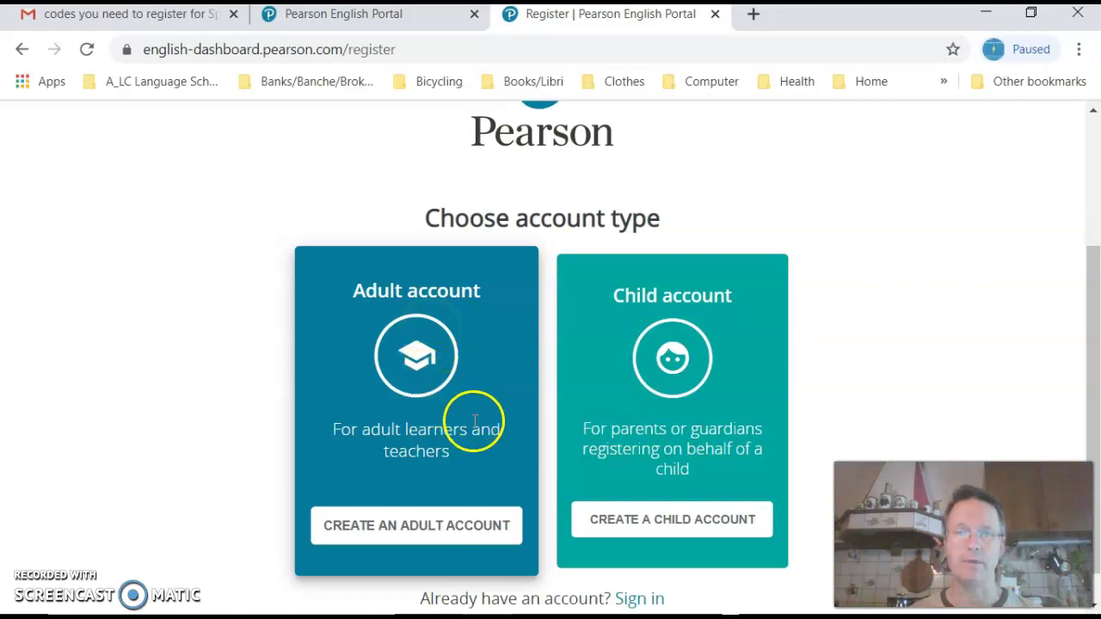
{"action": "left_click", "coordinate": [414, 530]}
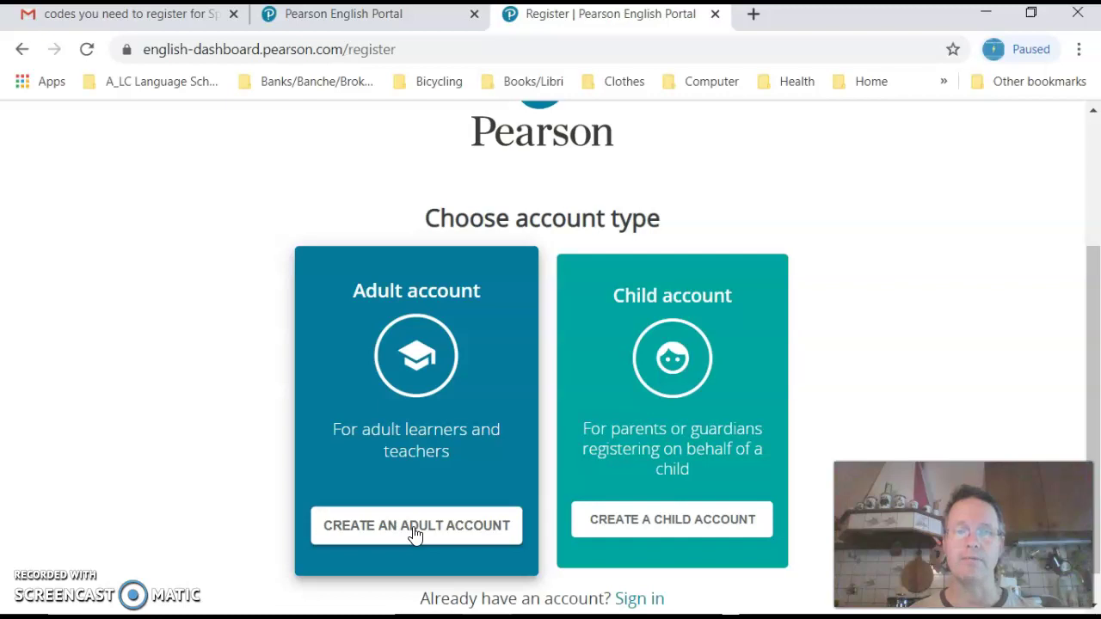
Step: Open the adult registration form and enter the student's first and last name
{"action": "left_click", "coordinate": [414, 531]}
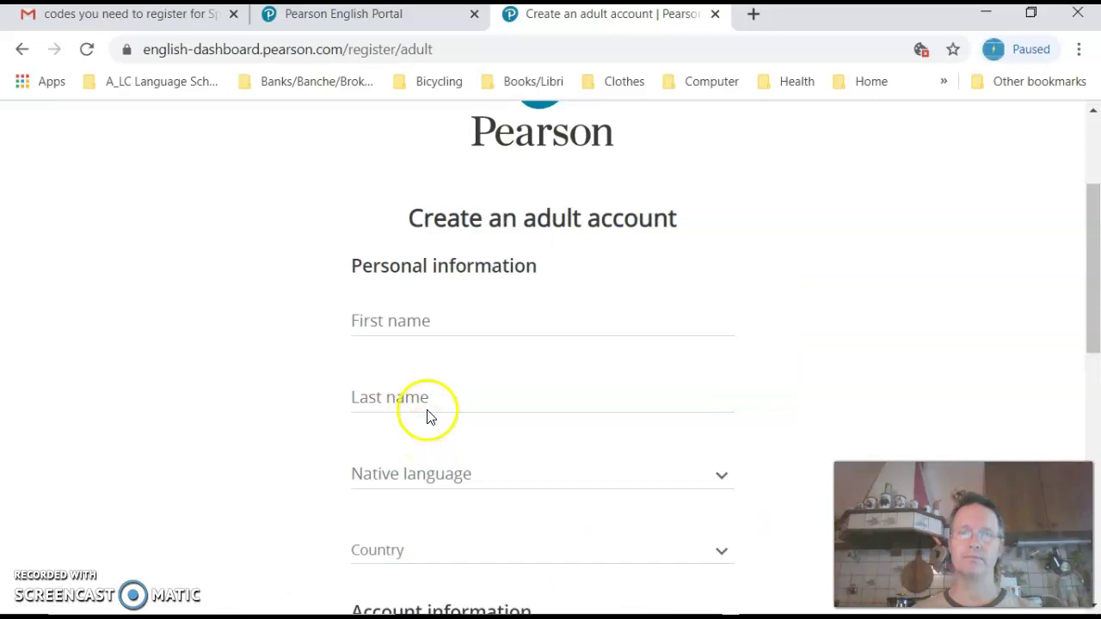
{"action": "scroll", "coordinate": [433, 388], "scroll_direction": "down", "scroll_amount": 1}
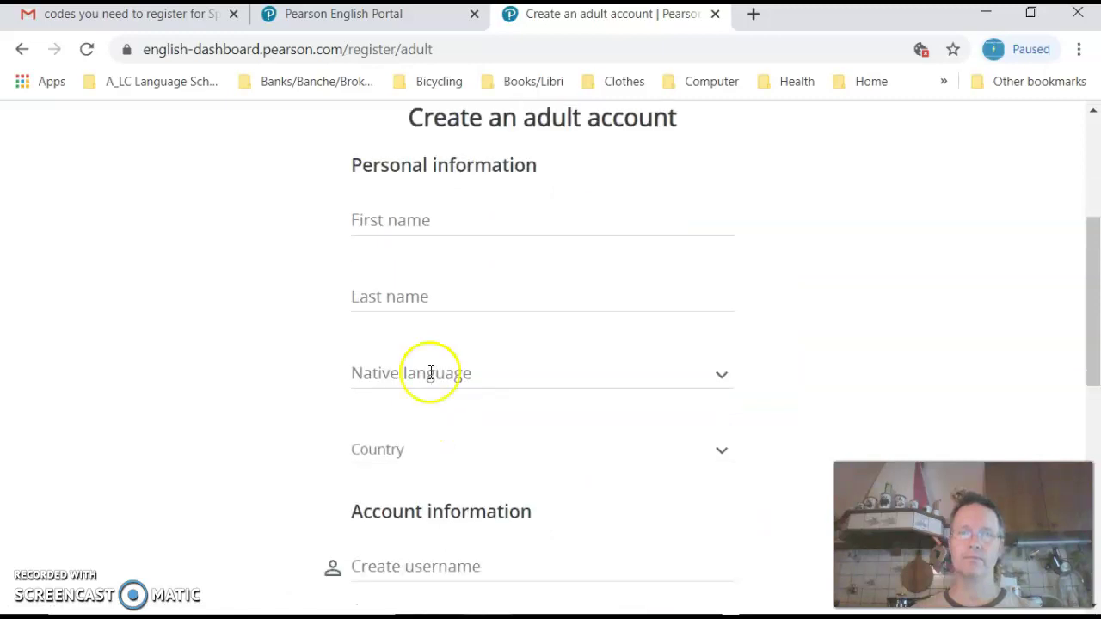
{"action": "scroll", "coordinate": [459, 178], "scroll_direction": "up", "scroll_amount": 2}
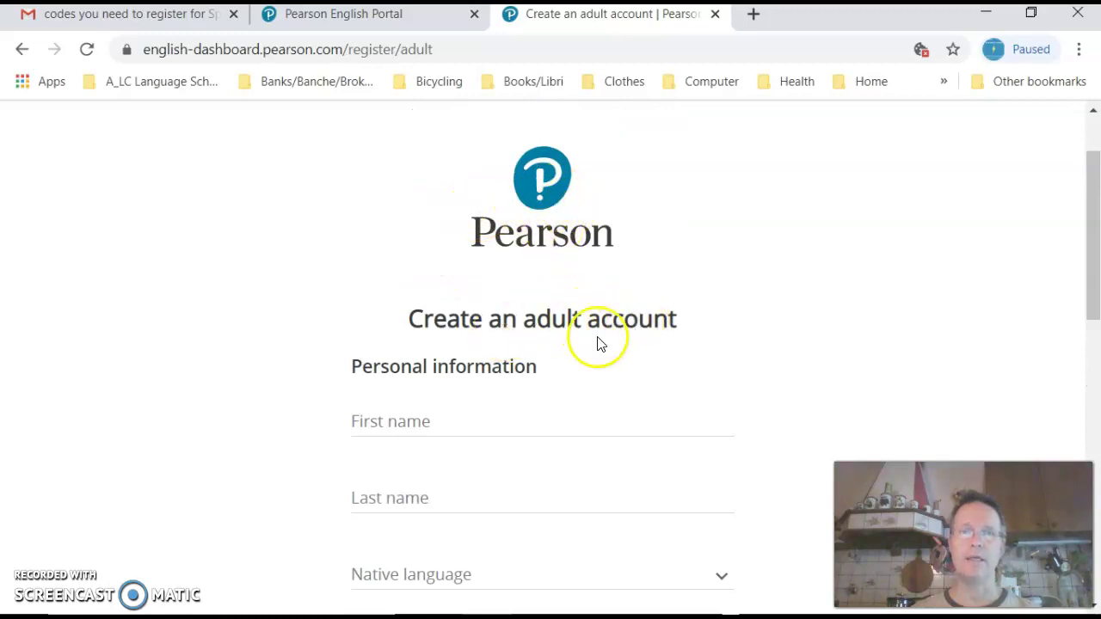
{"action": "scroll", "coordinate": [484, 361], "scroll_direction": "down", "scroll_amount": 1}
{"action": "scroll", "coordinate": [485, 363], "scroll_direction": "down", "scroll_amount": 1}
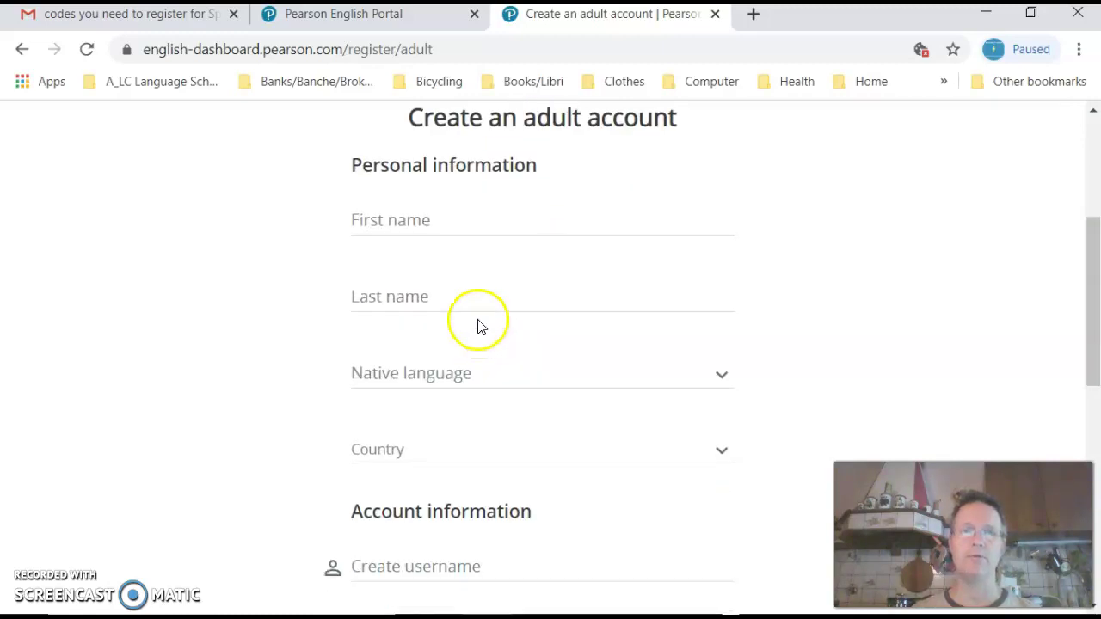
{"action": "left_click", "coordinate": [456, 220]}
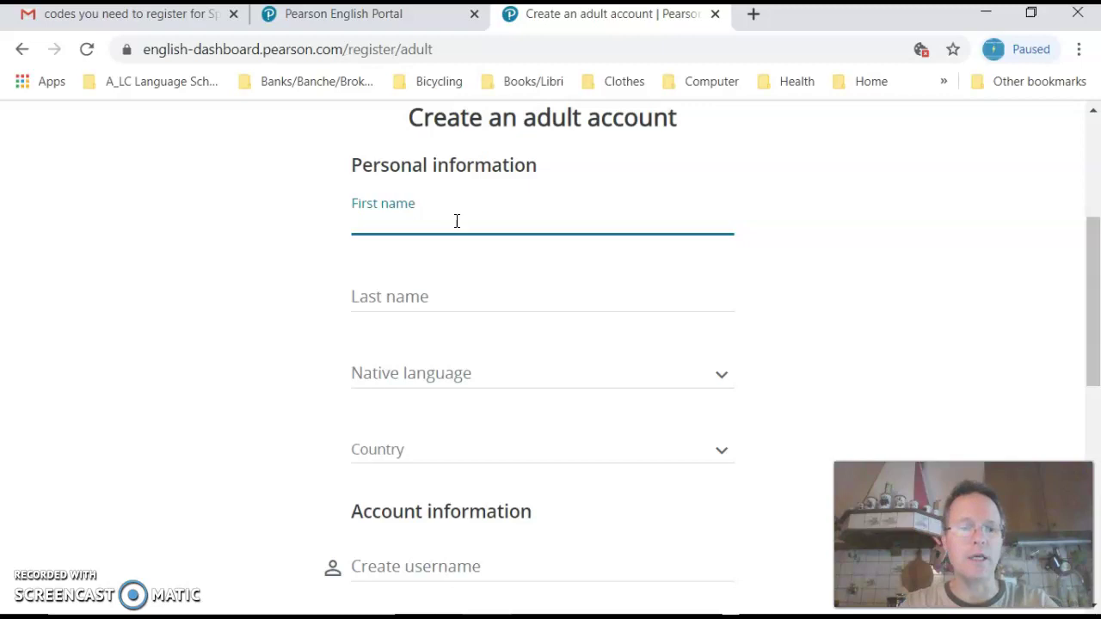
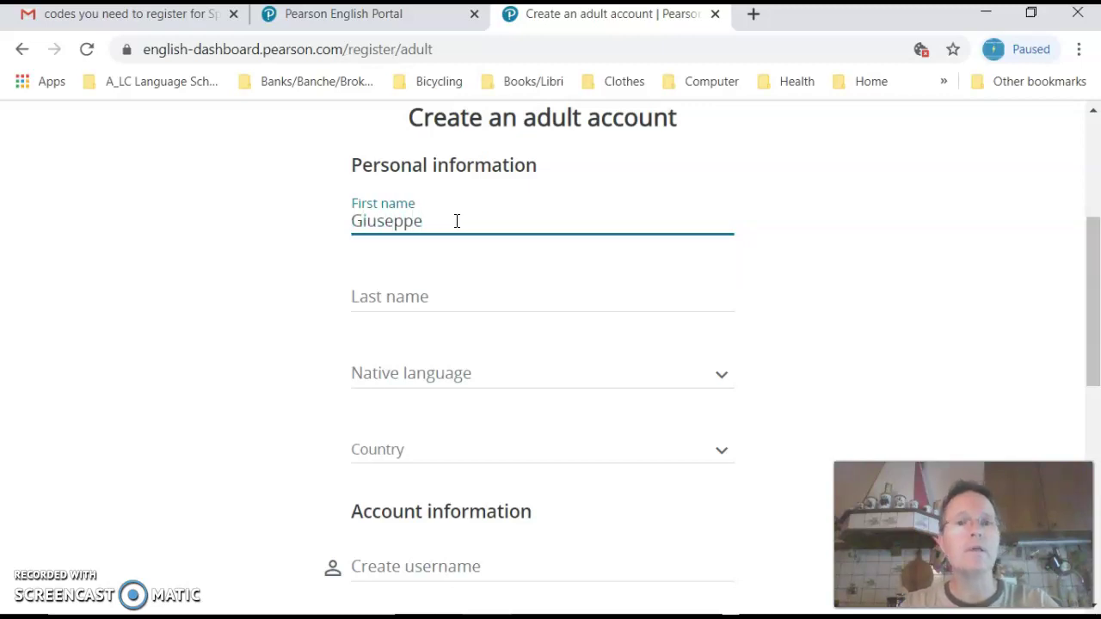
{"action": "key", "text": "Tab"}
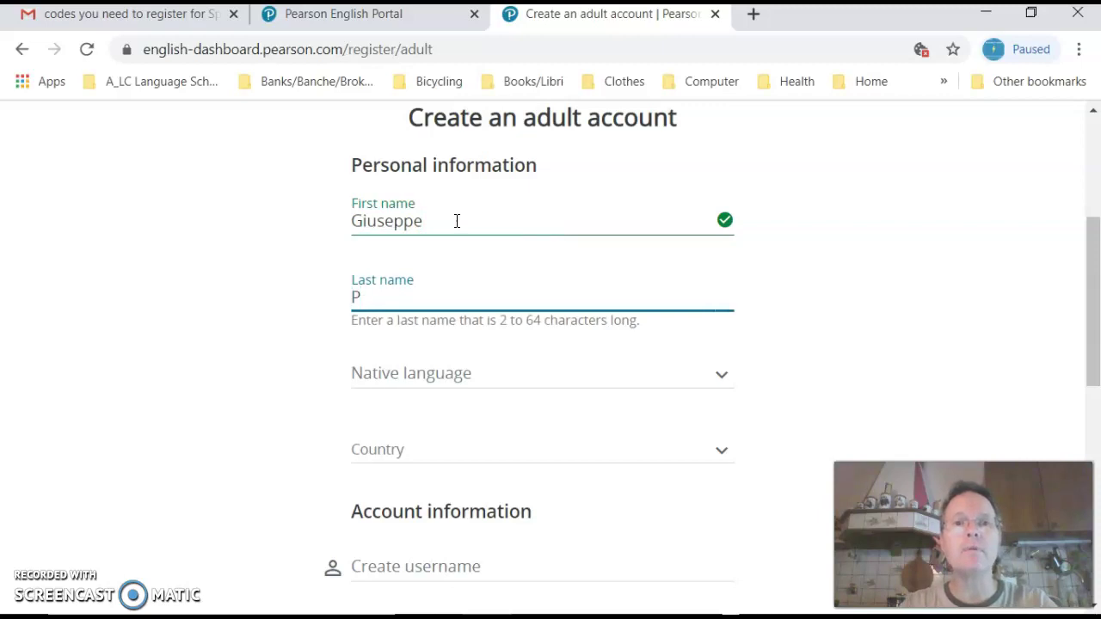
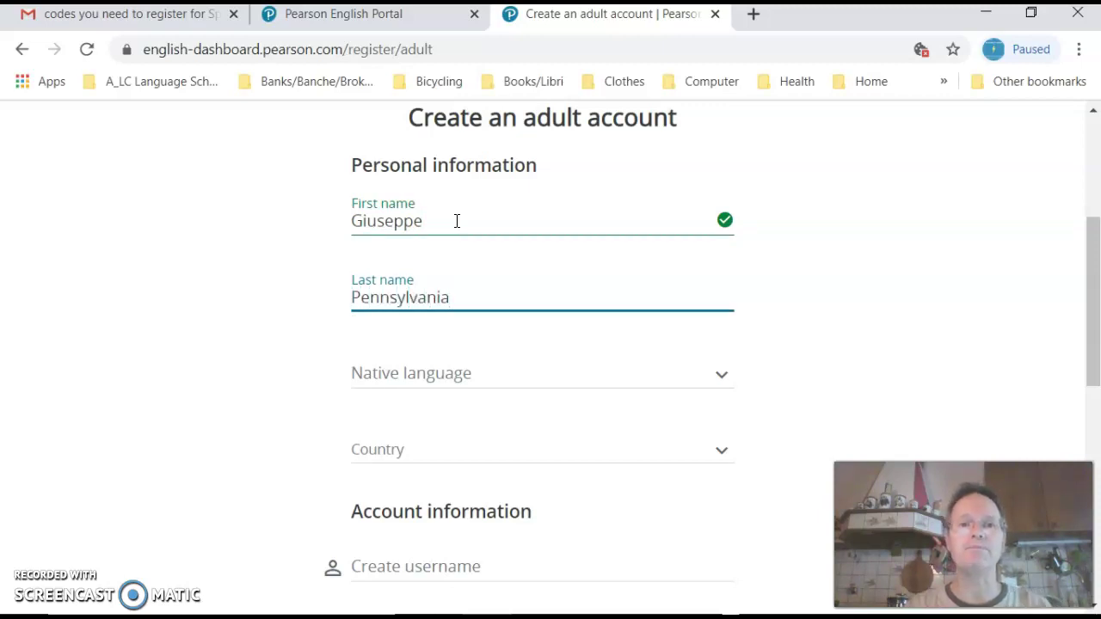
Step: Set the native language to italiano and the country to Italy
{"action": "left_click", "coordinate": [487, 373]}
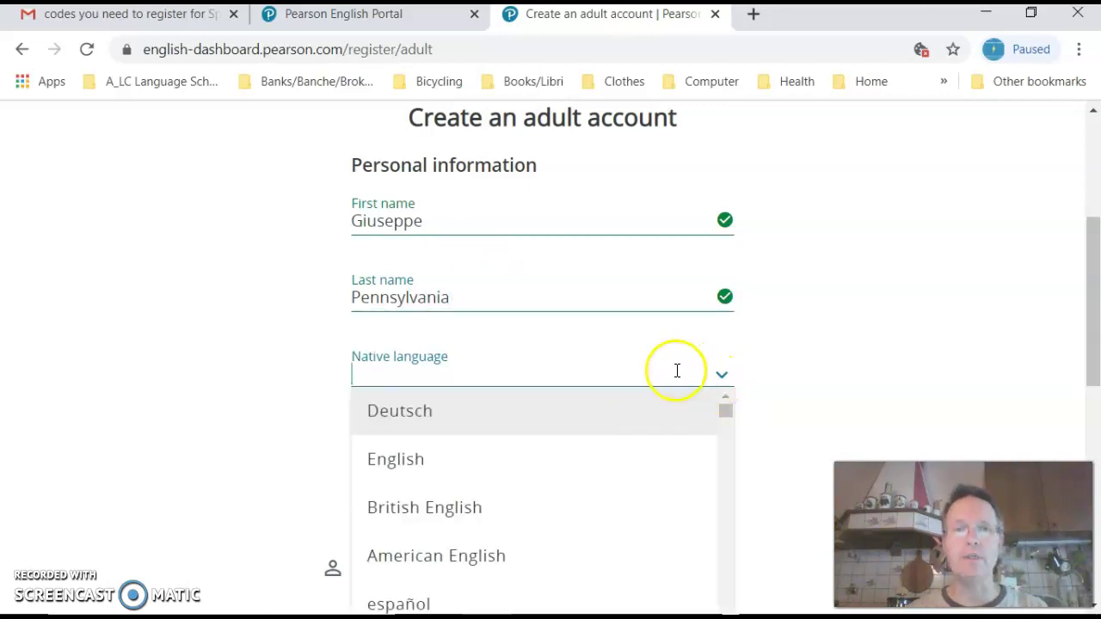
{"action": "scroll", "coordinate": [667, 391], "scroll_direction": "down", "scroll_amount": 3}
{"action": "scroll", "coordinate": [655, 401], "scroll_direction": "down", "scroll_amount": 4}
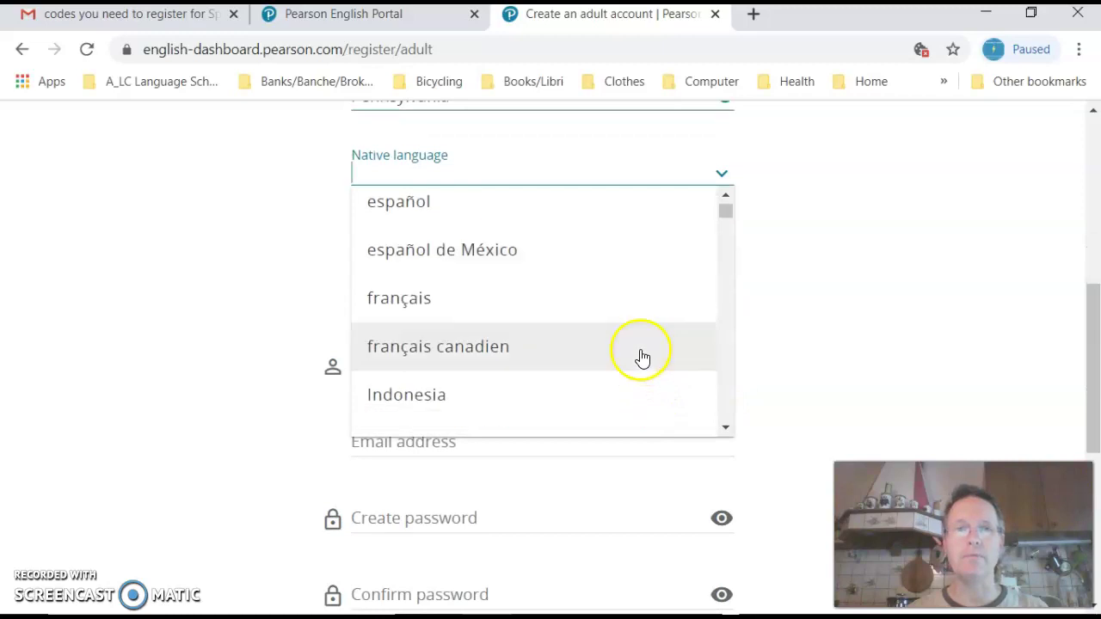
{"action": "scroll", "coordinate": [641, 355], "scroll_direction": "down", "scroll_amount": 1}
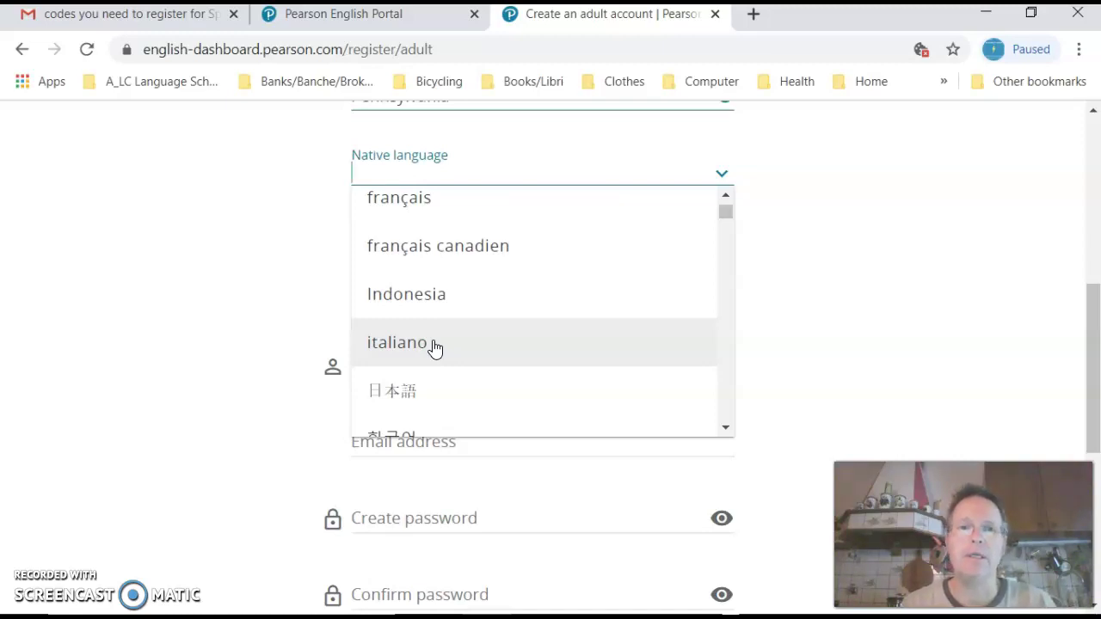
{"action": "left_click", "coordinate": [435, 347]}
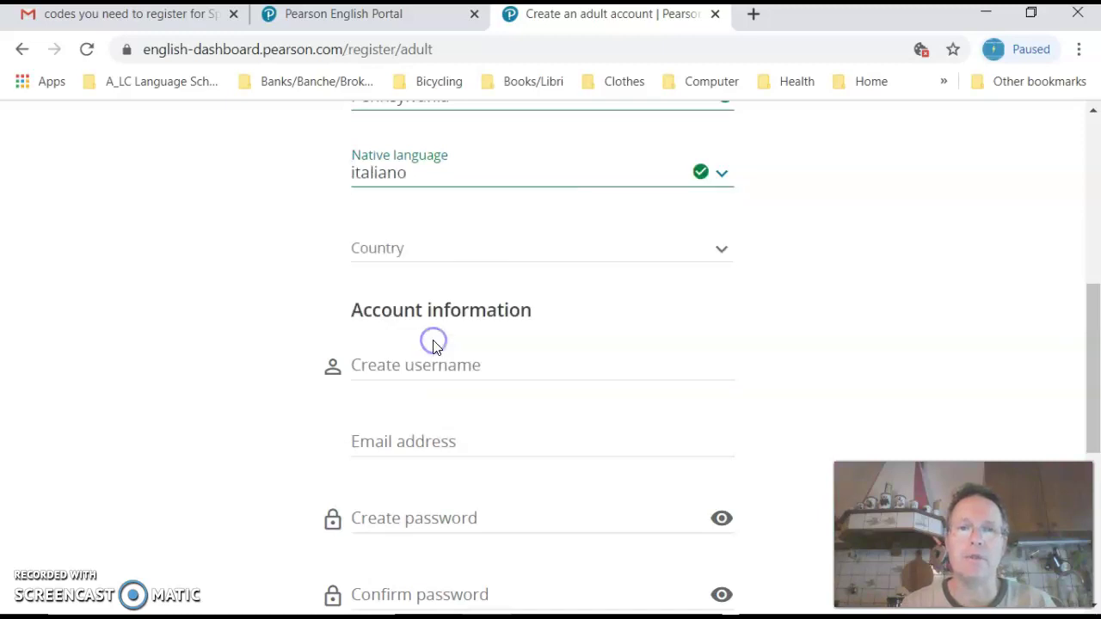
{"action": "left_click", "coordinate": [449, 249]}
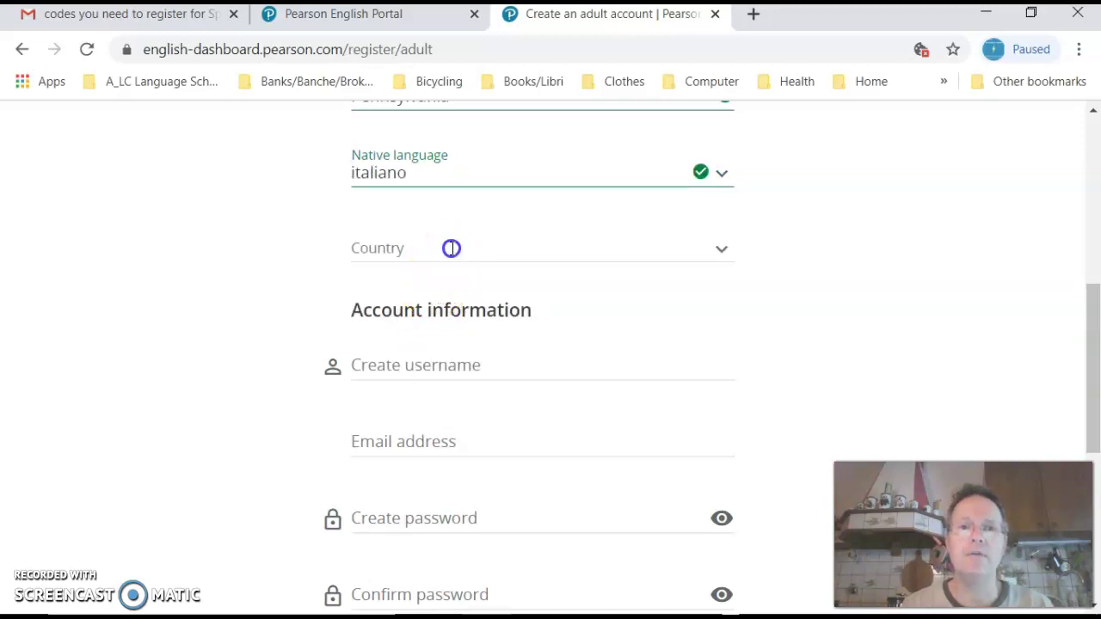
{"action": "scroll", "coordinate": [447, 314], "scroll_direction": "down", "scroll_amount": 5}
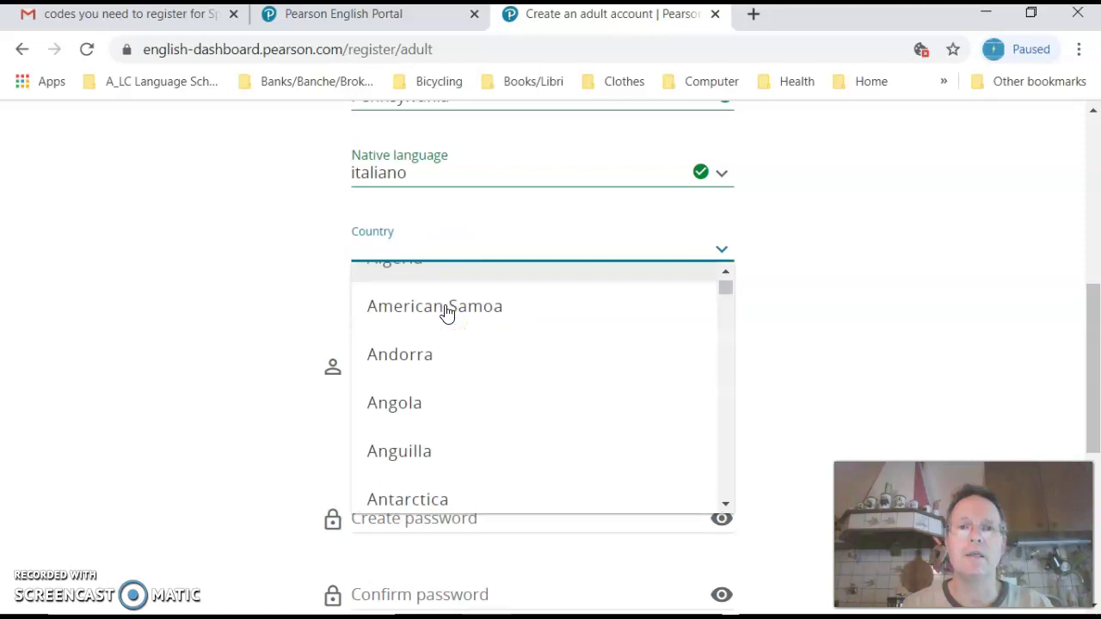
{"action": "scroll", "coordinate": [447, 314], "scroll_direction": "down", "scroll_amount": 10}
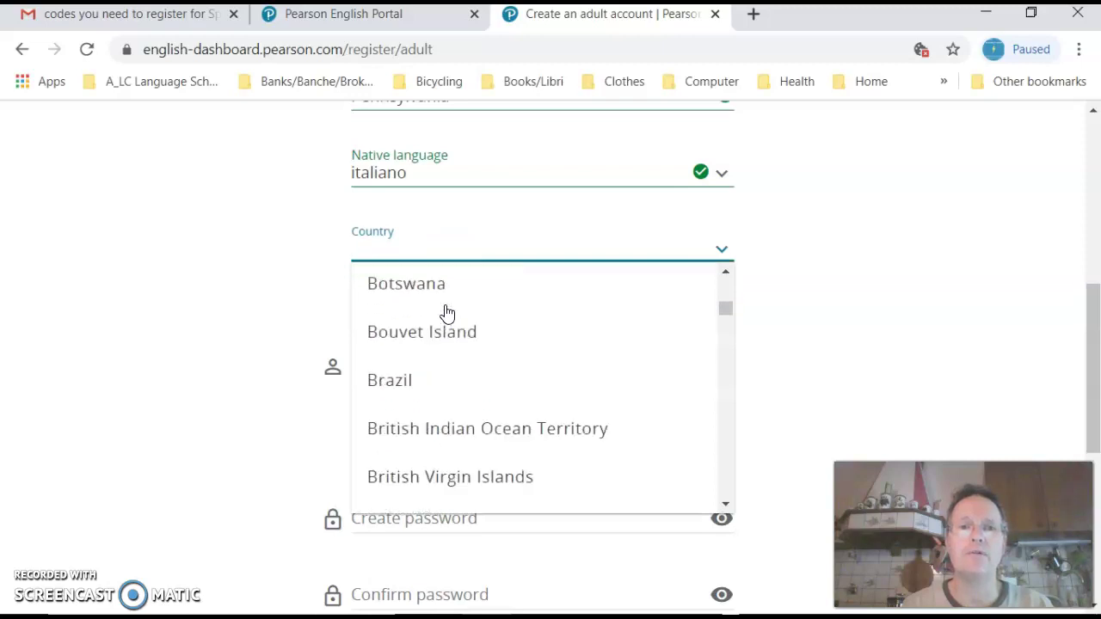
{"action": "scroll", "coordinate": [448, 314], "scroll_direction": "down", "scroll_amount": 10}
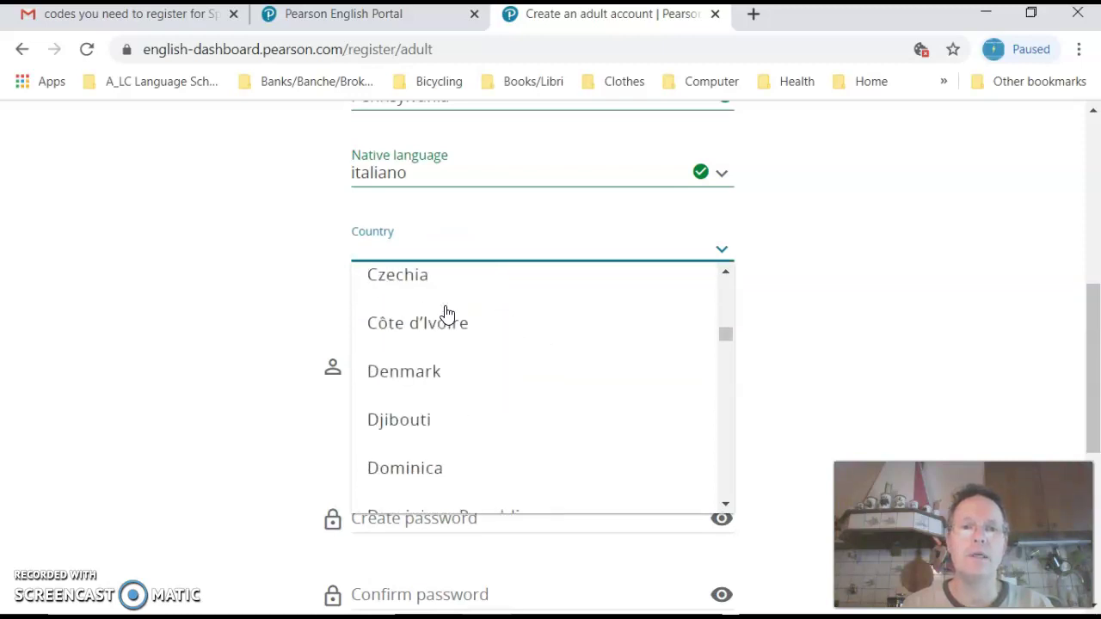
{"action": "scroll", "coordinate": [447, 314], "scroll_direction": "down", "scroll_amount": 8}
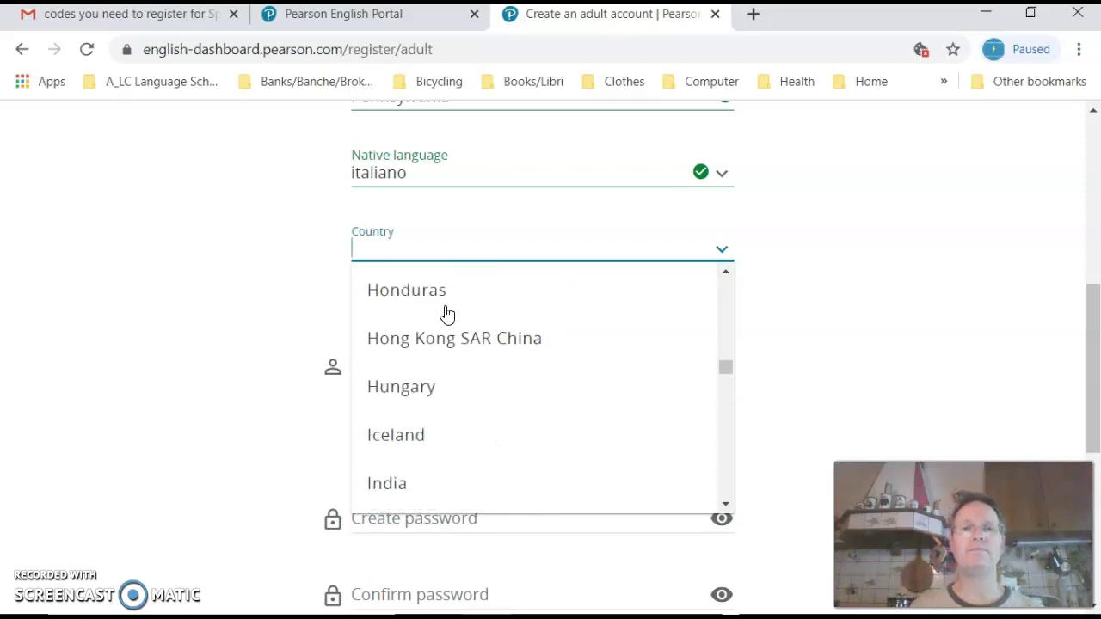
{"action": "left_click", "coordinate": [447, 317]}
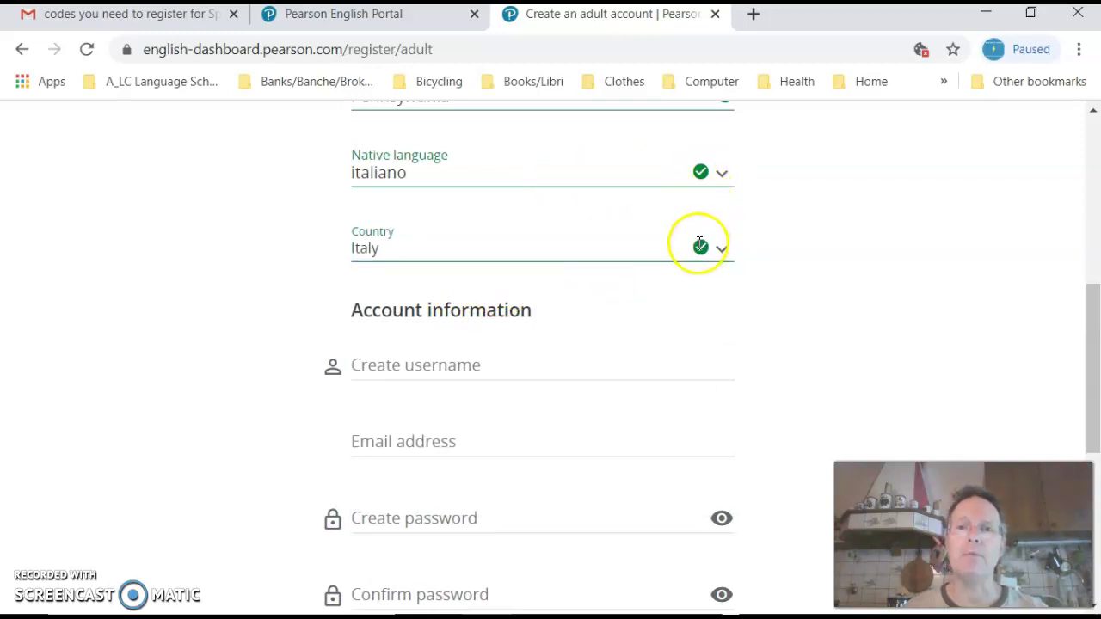
Step: Enter an all-lowercase username, extending it until the 'already exists' error clears
{"action": "left_click", "coordinate": [504, 369]}
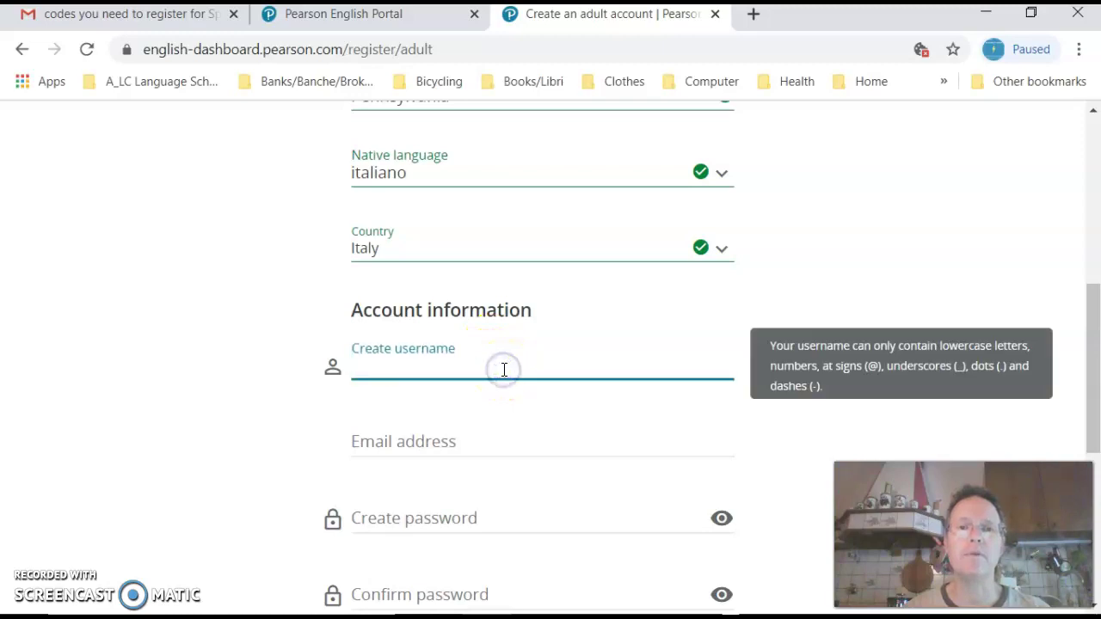
{"action": "type", "text": "Gi"}
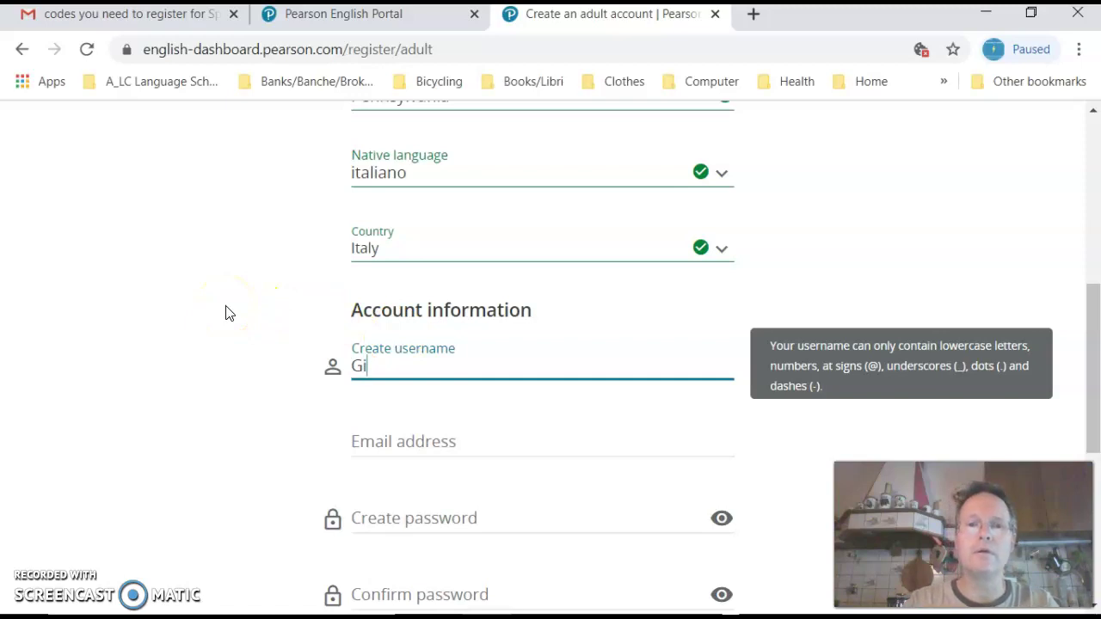
{"action": "type", "text": "useppe"}
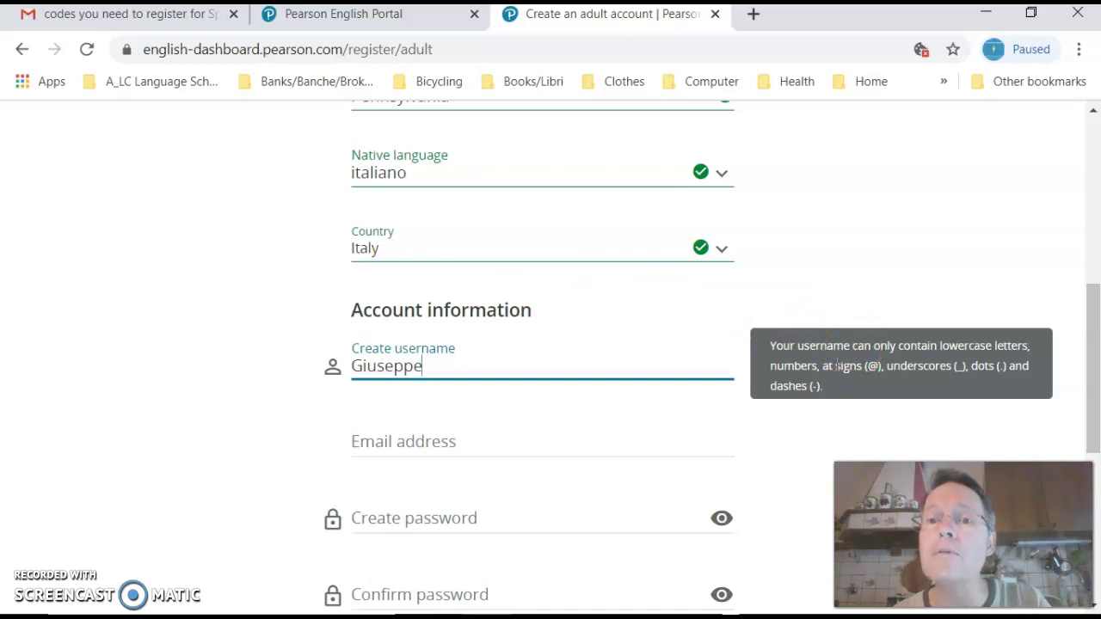
{"action": "left_click", "coordinate": [362, 370]}
{"action": "key", "text": "shift+Right"}
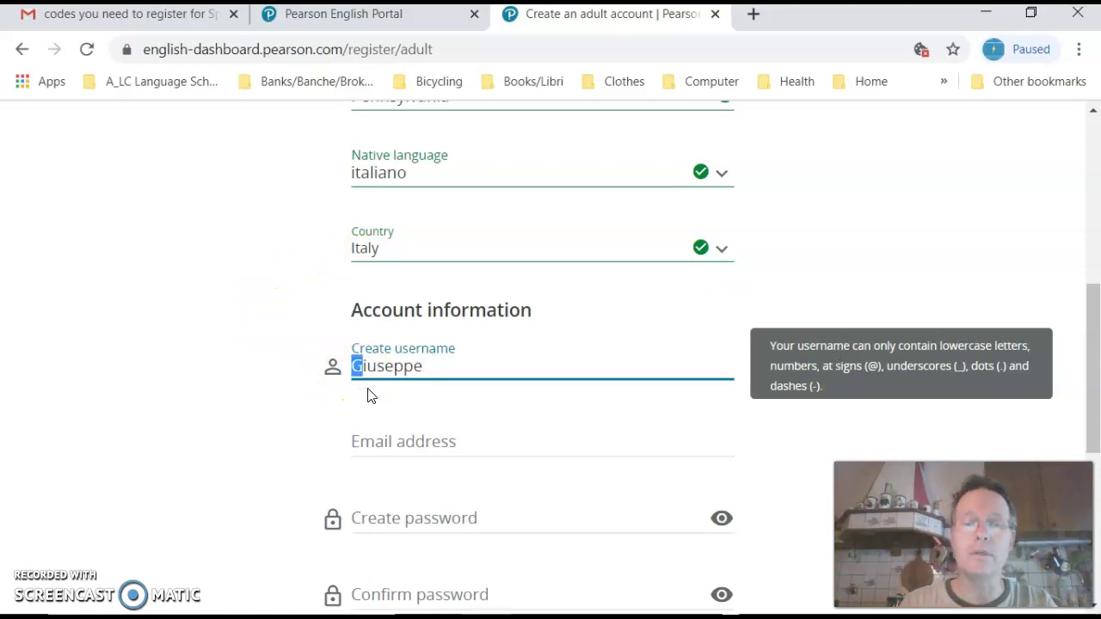
{"action": "type", "text": "g"}
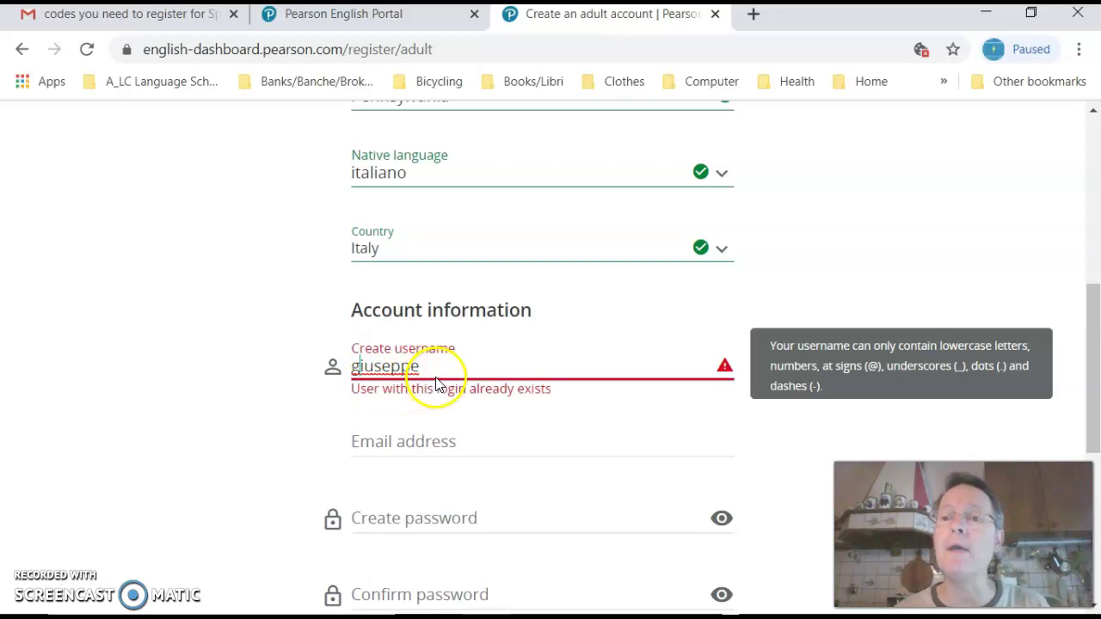
{"action": "left_click", "coordinate": [483, 364]}
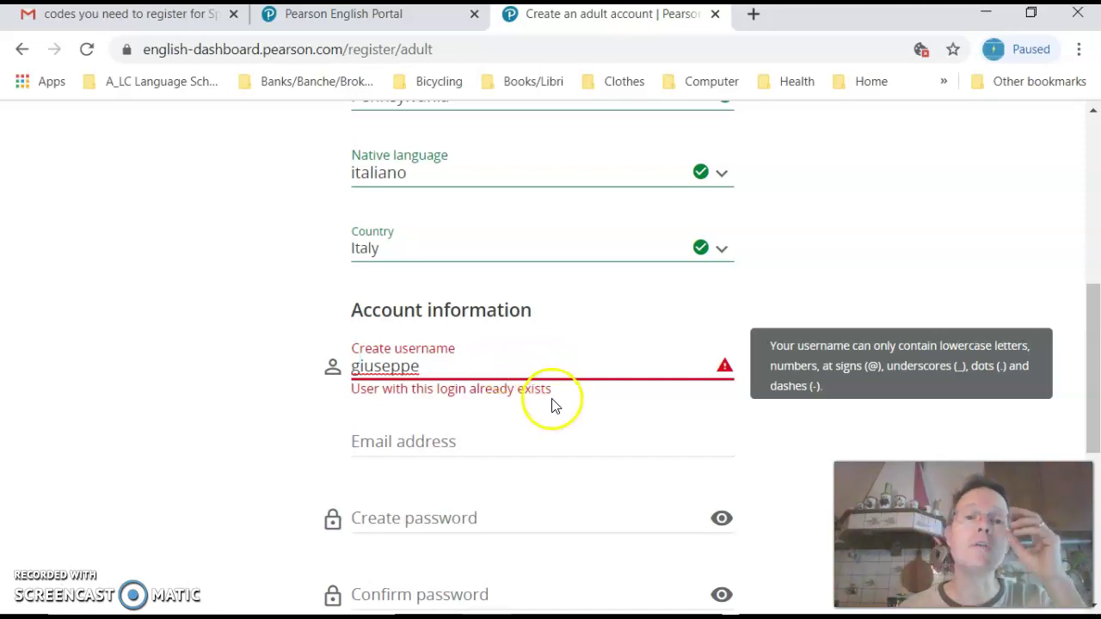
{"action": "left_click", "coordinate": [487, 367]}
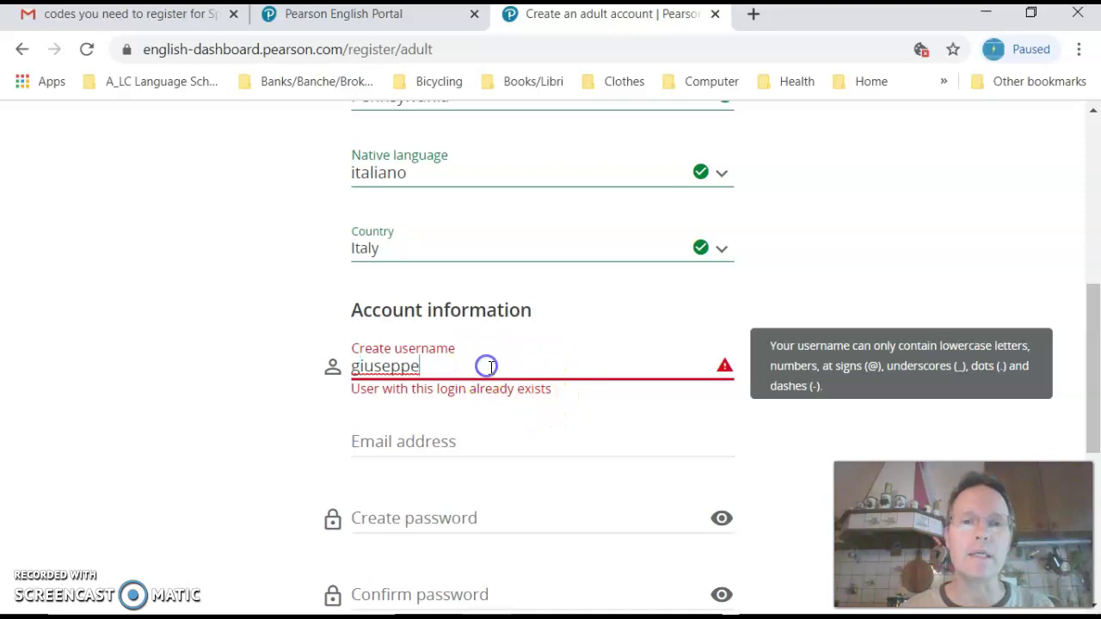
{"action": "type", "text": "pen"}
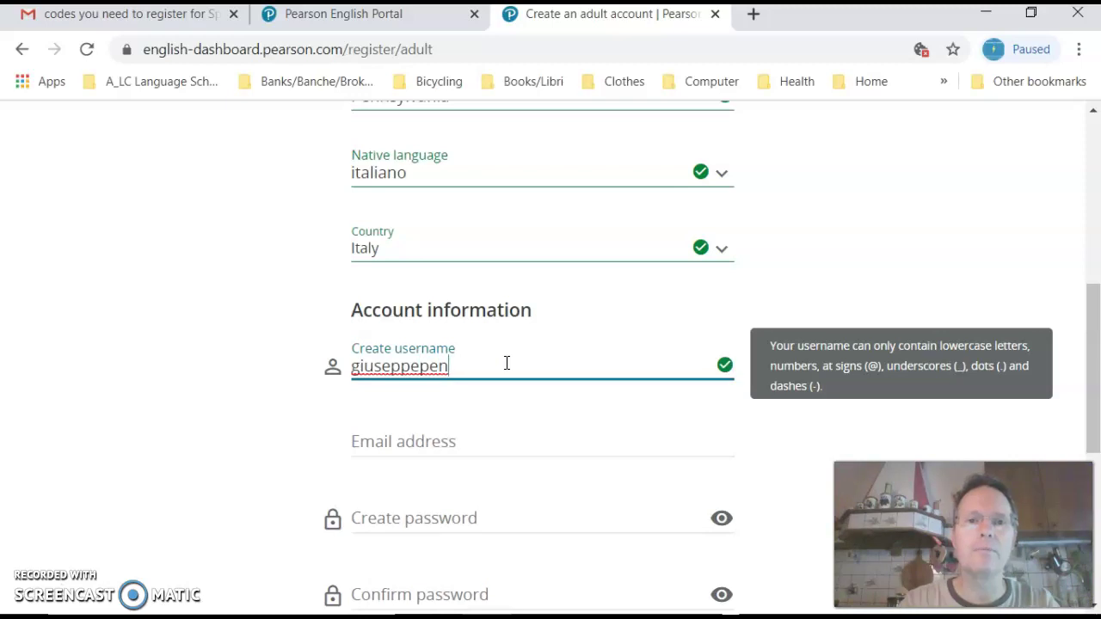
{"action": "key", "text": "BackSpace"}
{"action": "key", "text": "BackSpace"}
{"action": "type", "text": "a"}
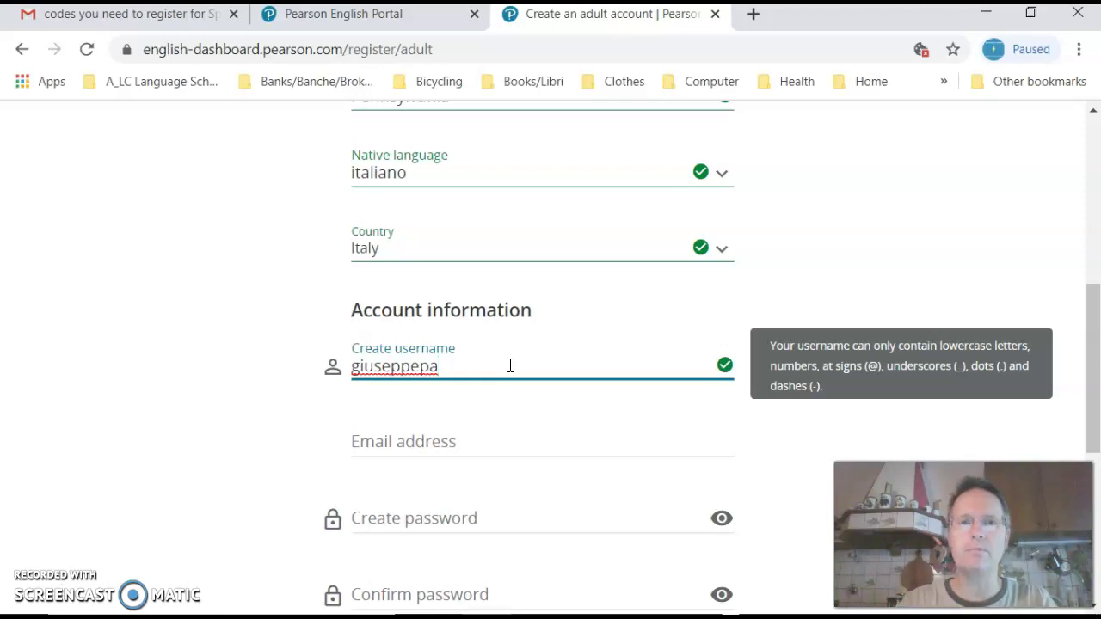
Step: Enter the account's full e-mail address until the Email field shows a green check
{"action": "left_click", "coordinate": [478, 445]}
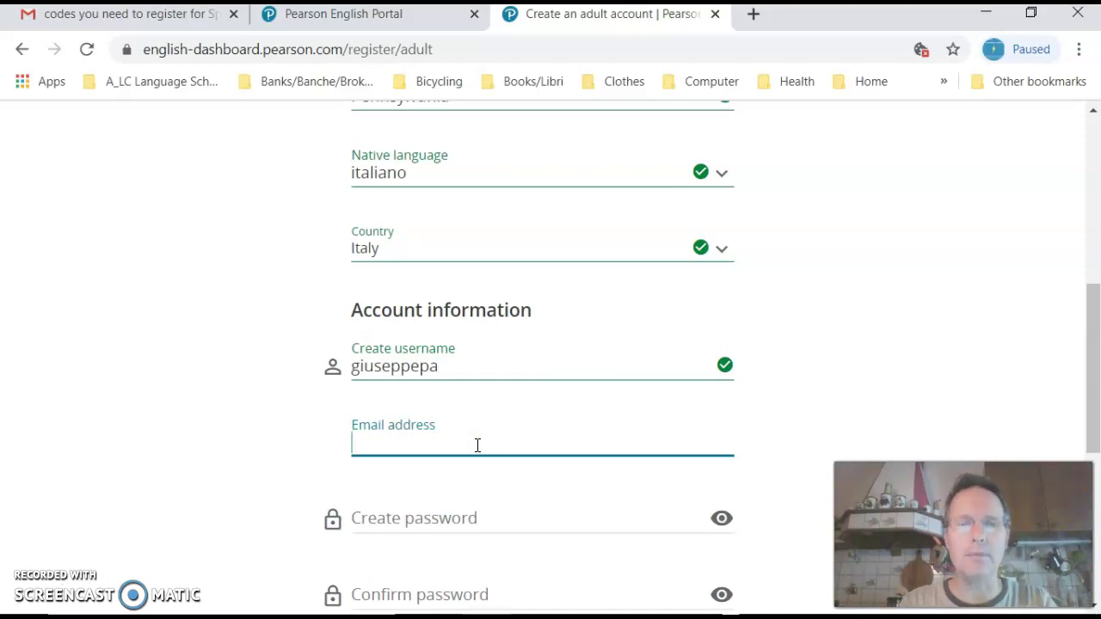
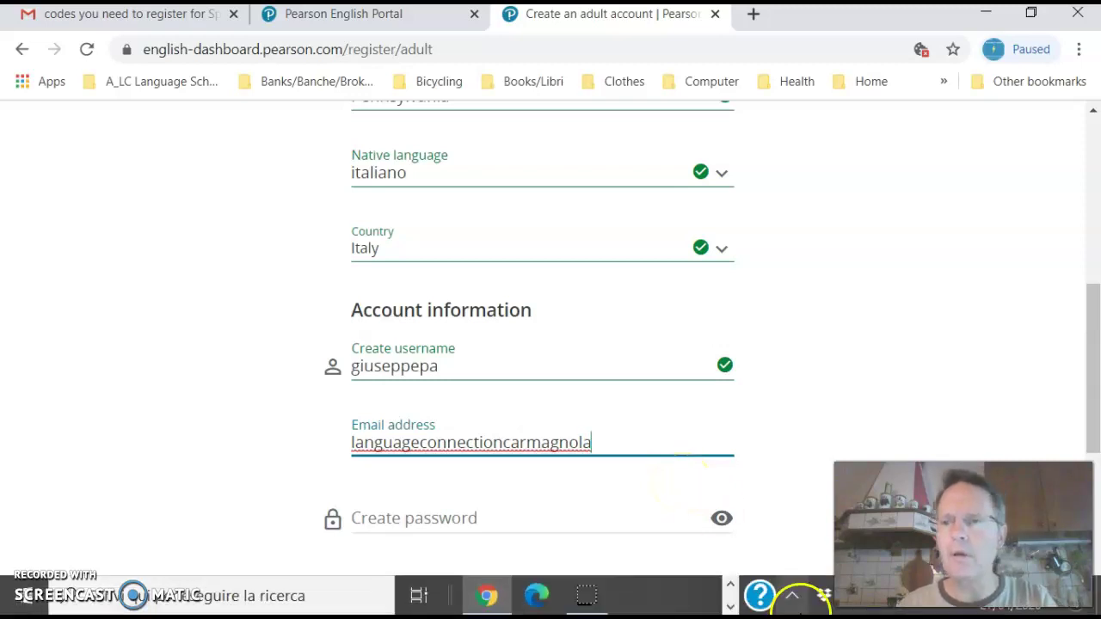
{"action": "key", "text": "alt+p"}
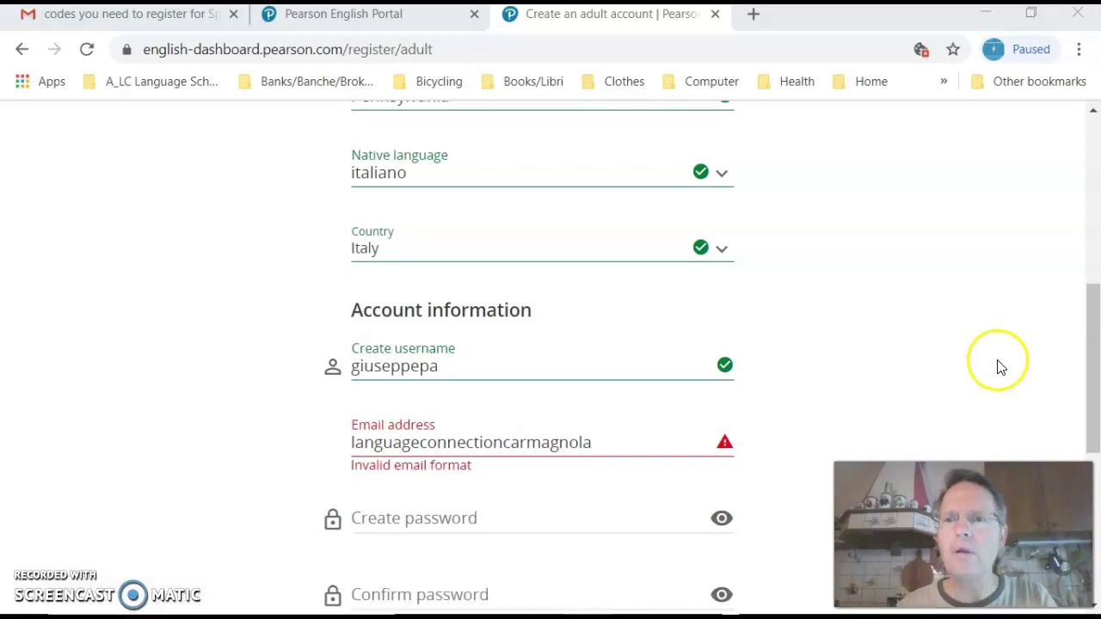
{"action": "left_click", "coordinate": [633, 444]}
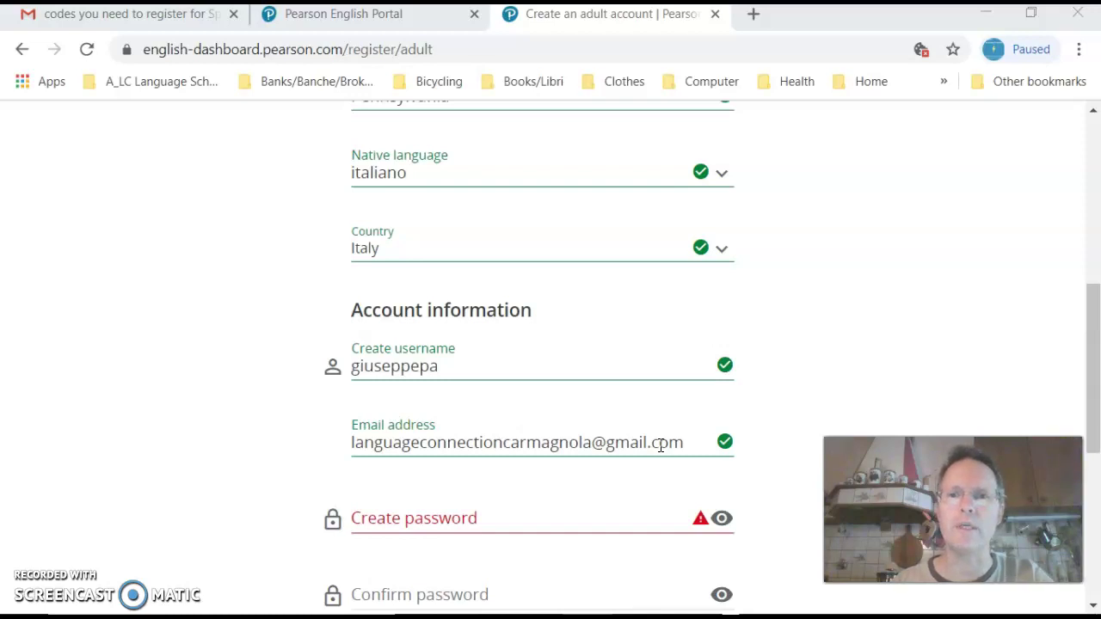
Step: Enter the account password, then start retyping it in the Confirm password field
{"action": "left_click", "coordinate": [637, 445]}
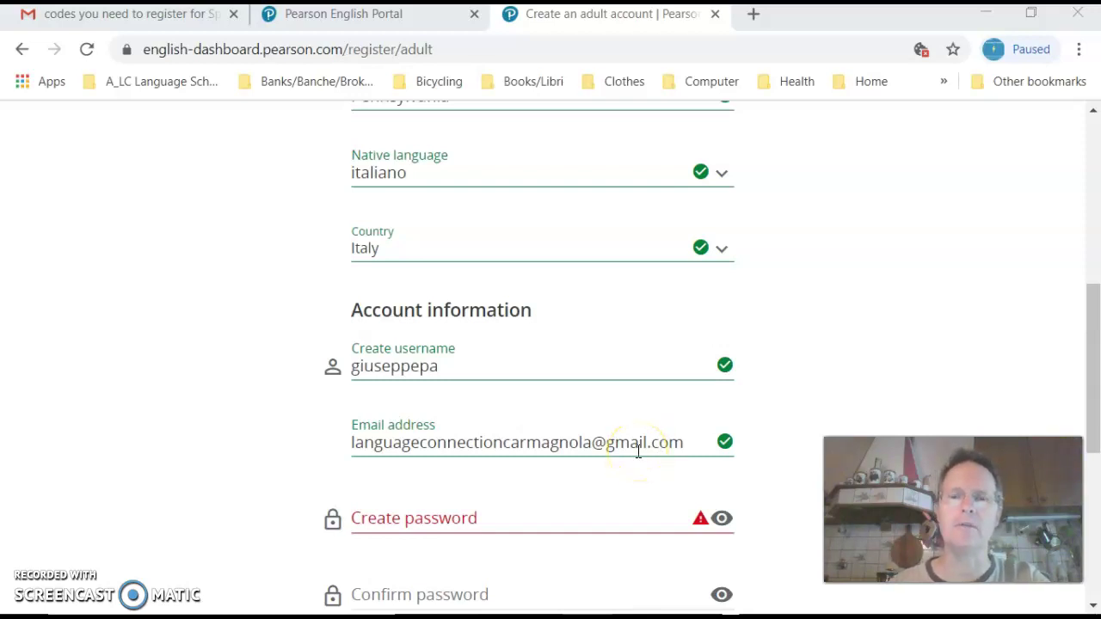
{"action": "left_click", "coordinate": [530, 517]}
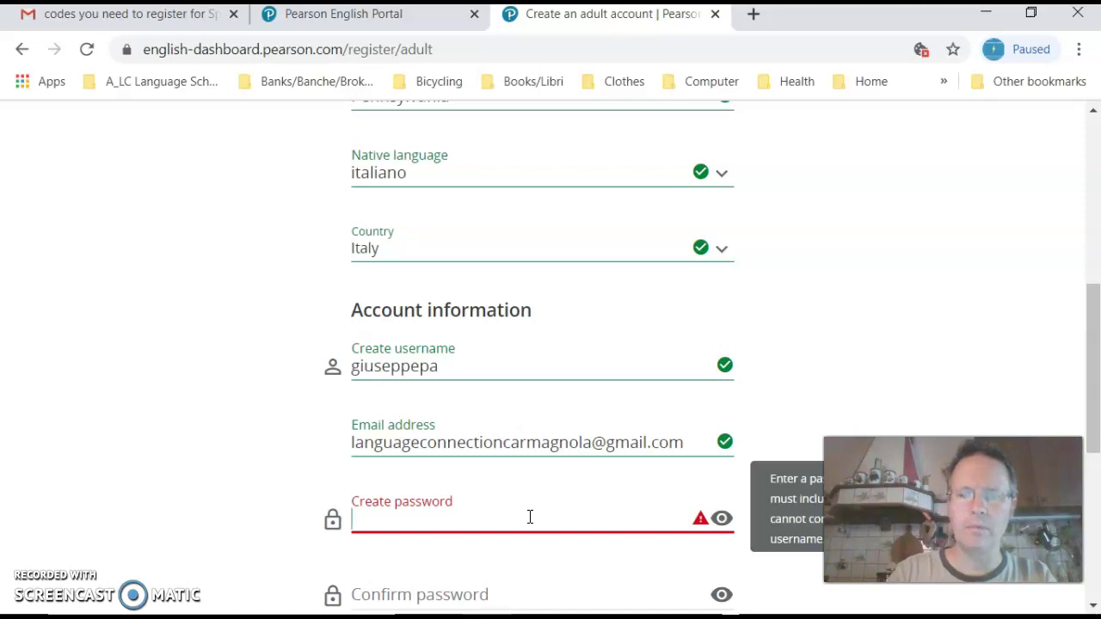
{"action": "type", "text": "pass"}
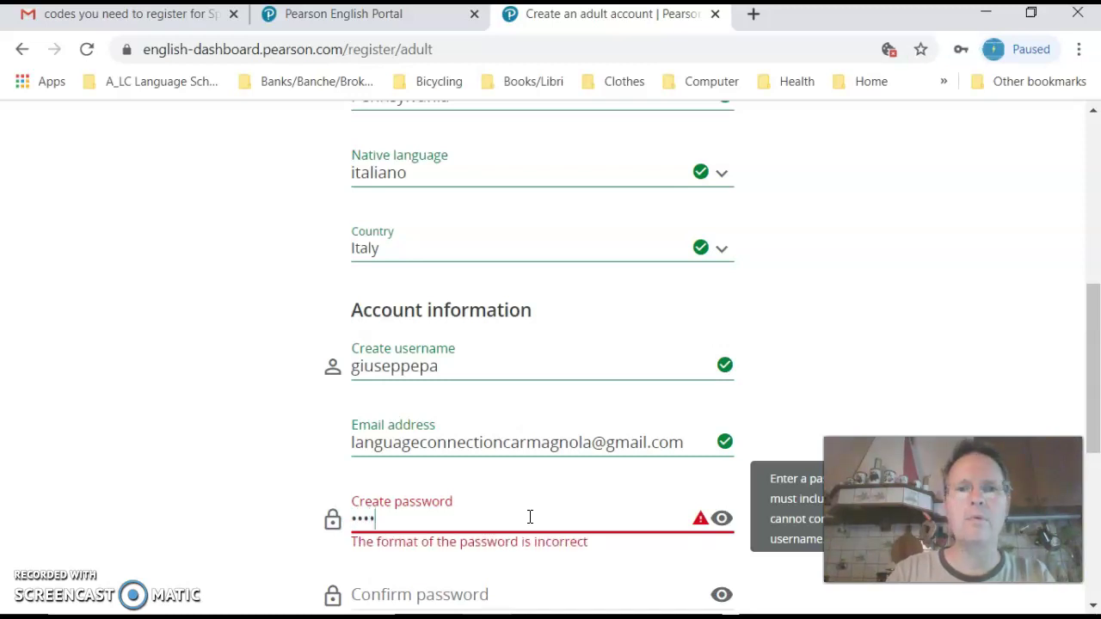
{"action": "type", "text": "word1"}
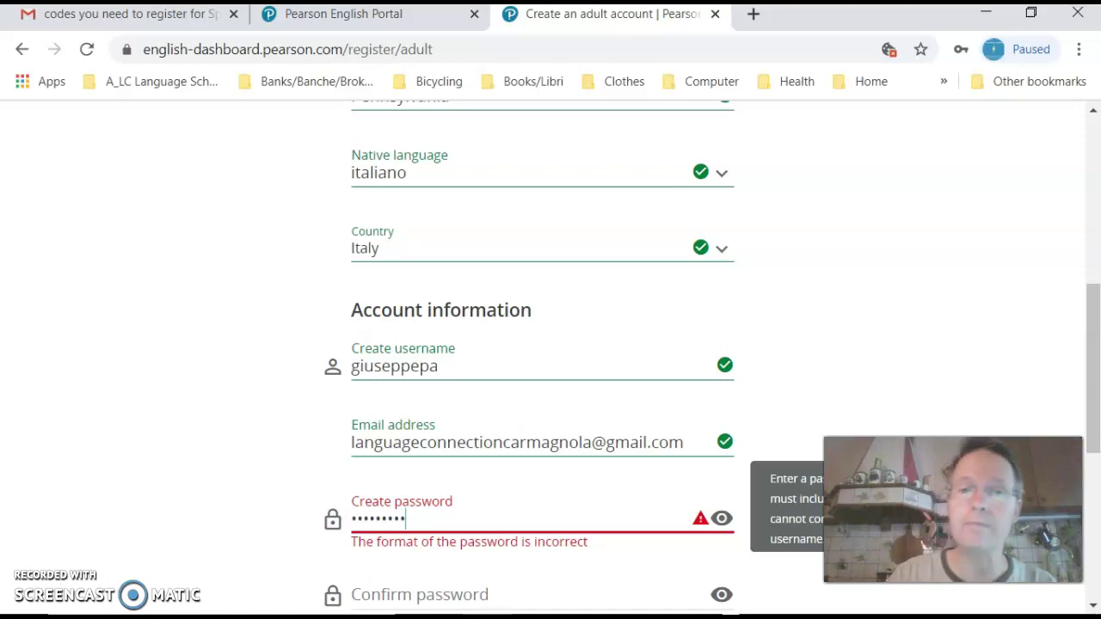
{"action": "type", "text": "1"}
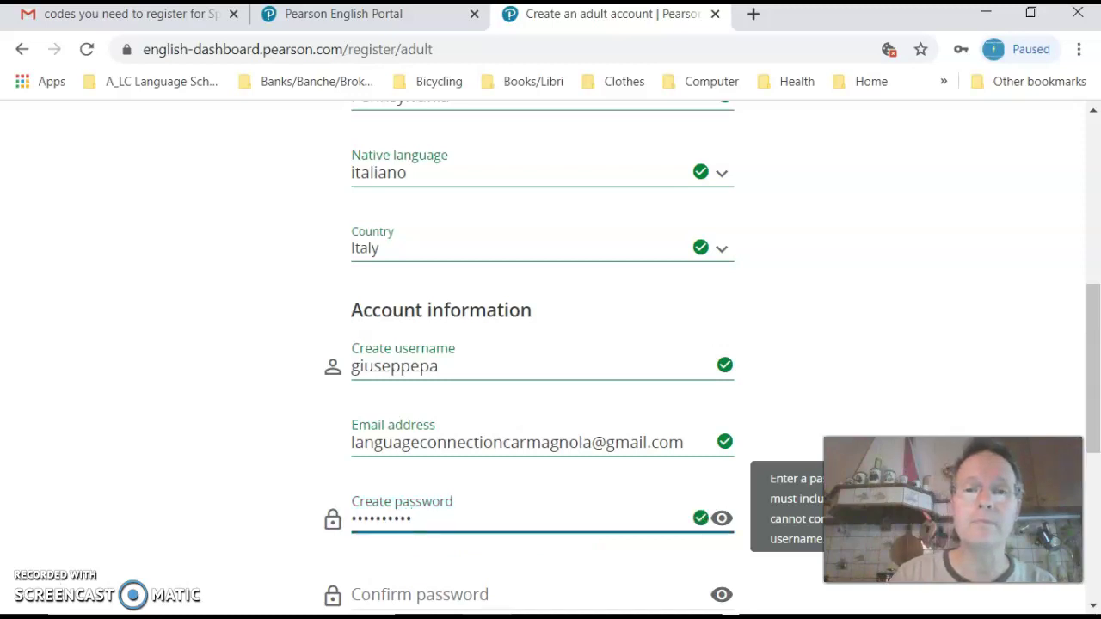
{"action": "key", "text": "Tab"}
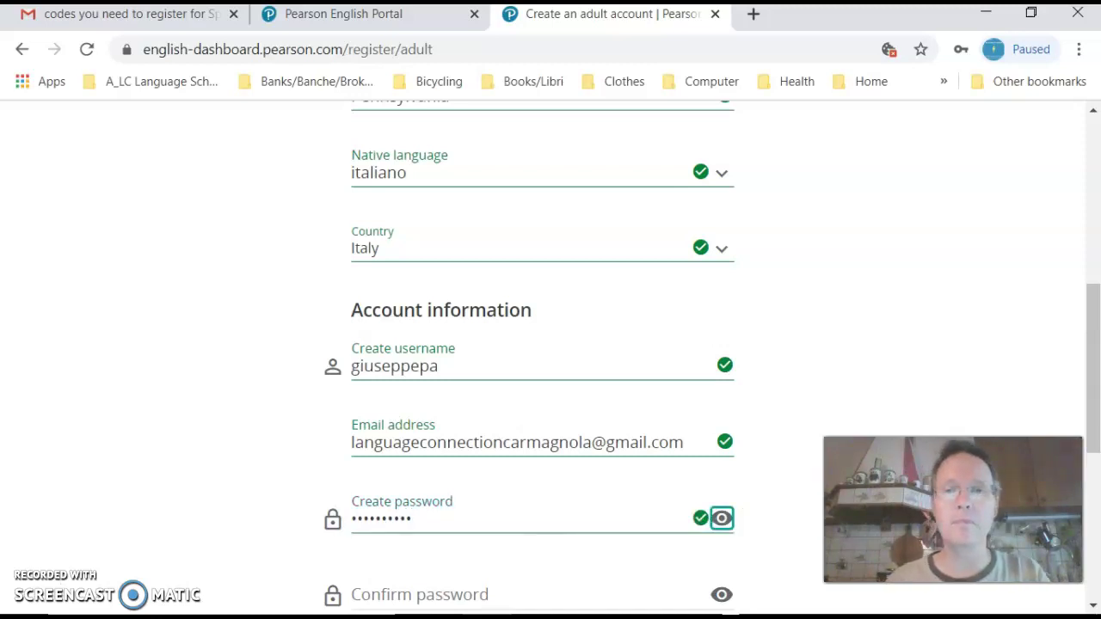
{"action": "key", "text": "Tab"}
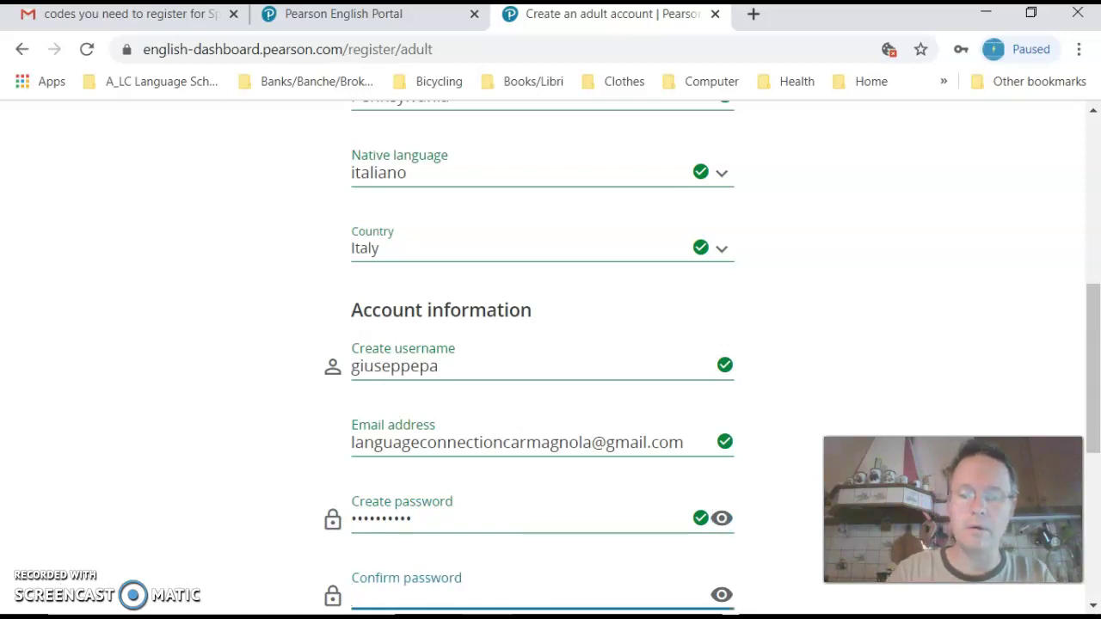
{"action": "type", "text": "••••"}
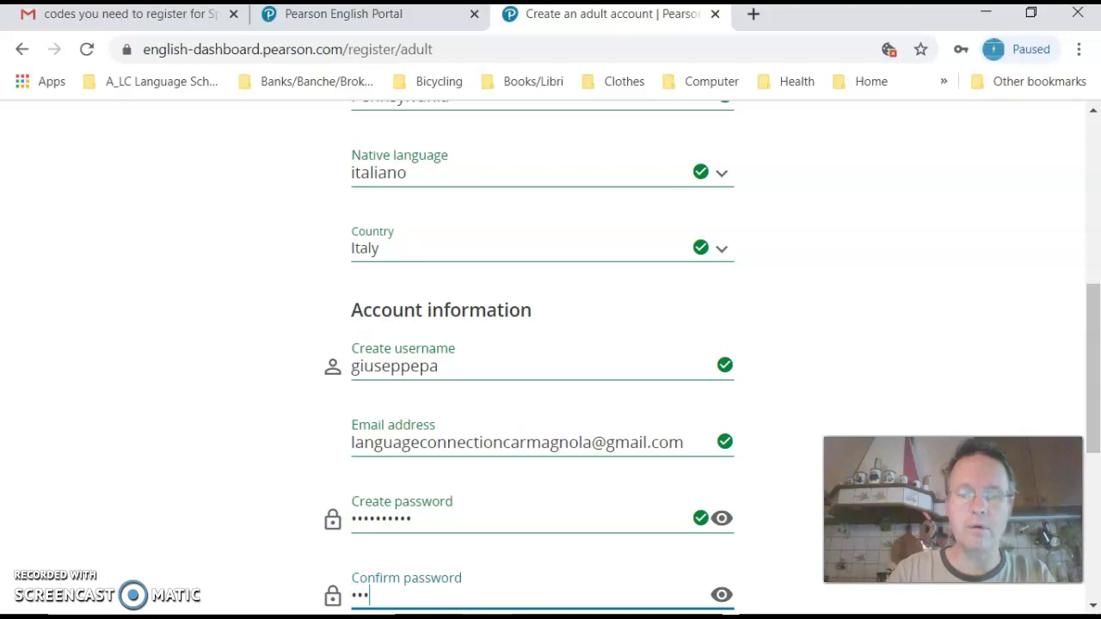
{"action": "type", "text": "••"}
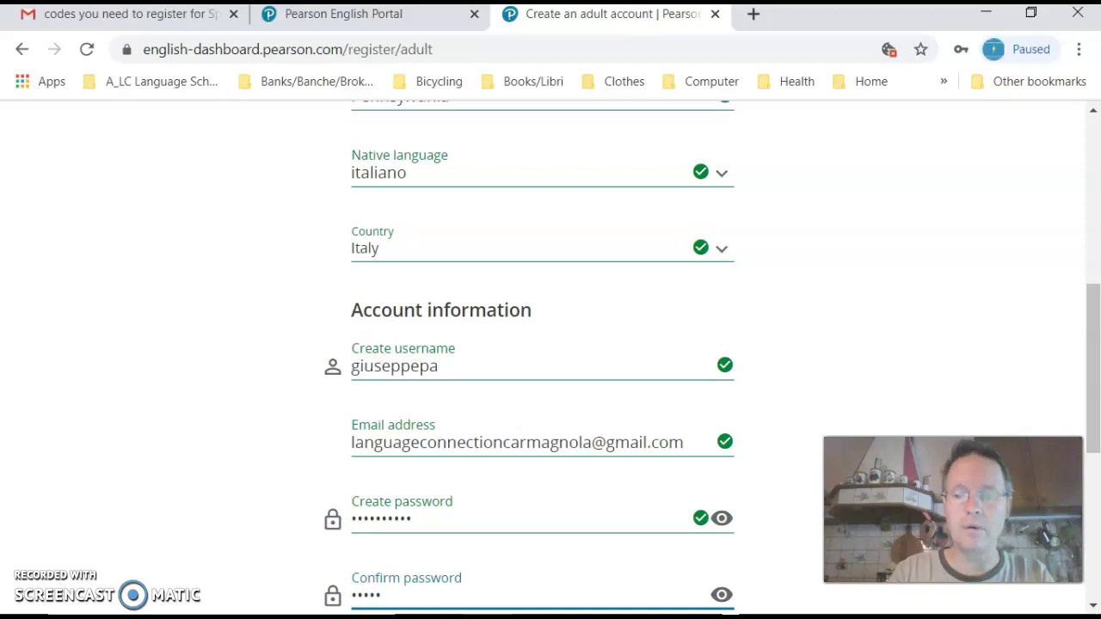
{"action": "type", "text": "•••"}
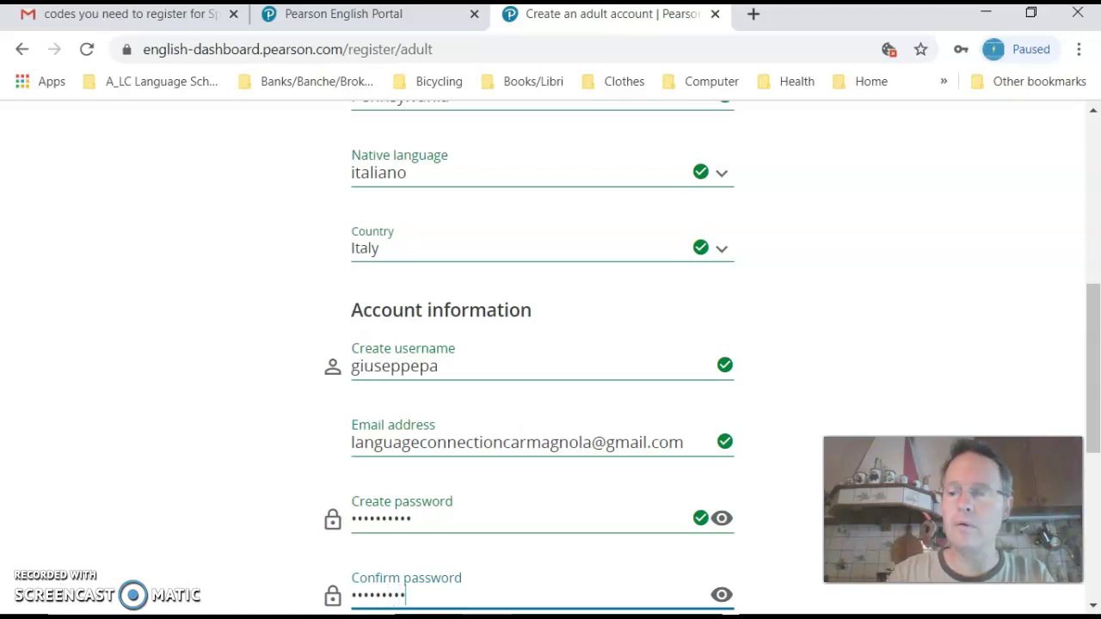
{"action": "type", "text": "•"}
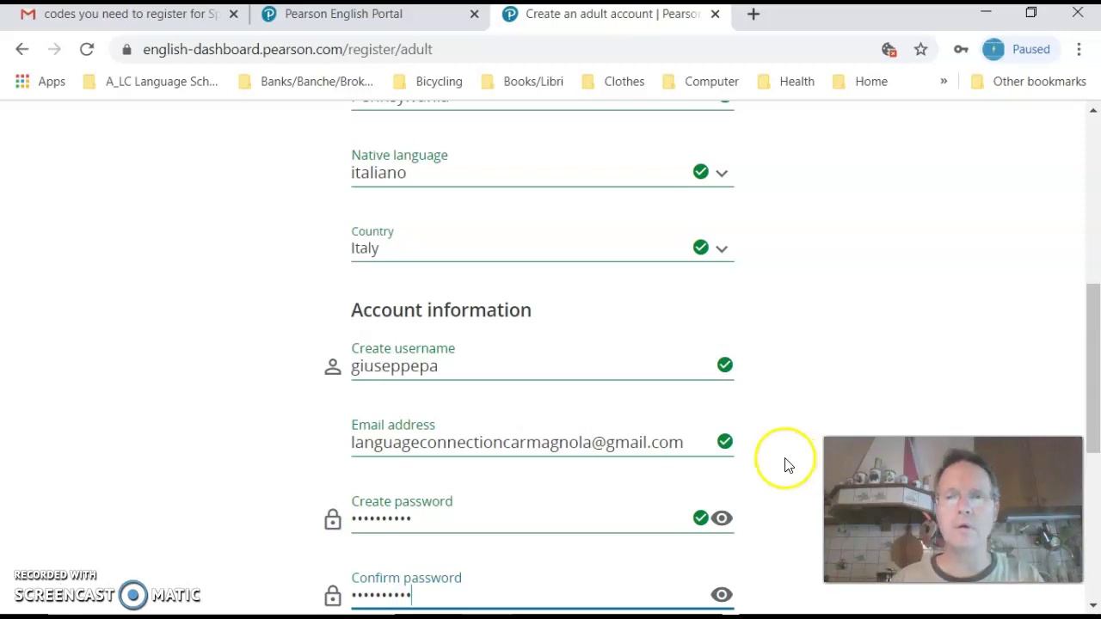
Step: Validate the confirmation password and scroll down to the reCAPTCHA and Create Account button
{"action": "scroll", "coordinate": [779, 452], "scroll_direction": "down", "scroll_amount": 1}
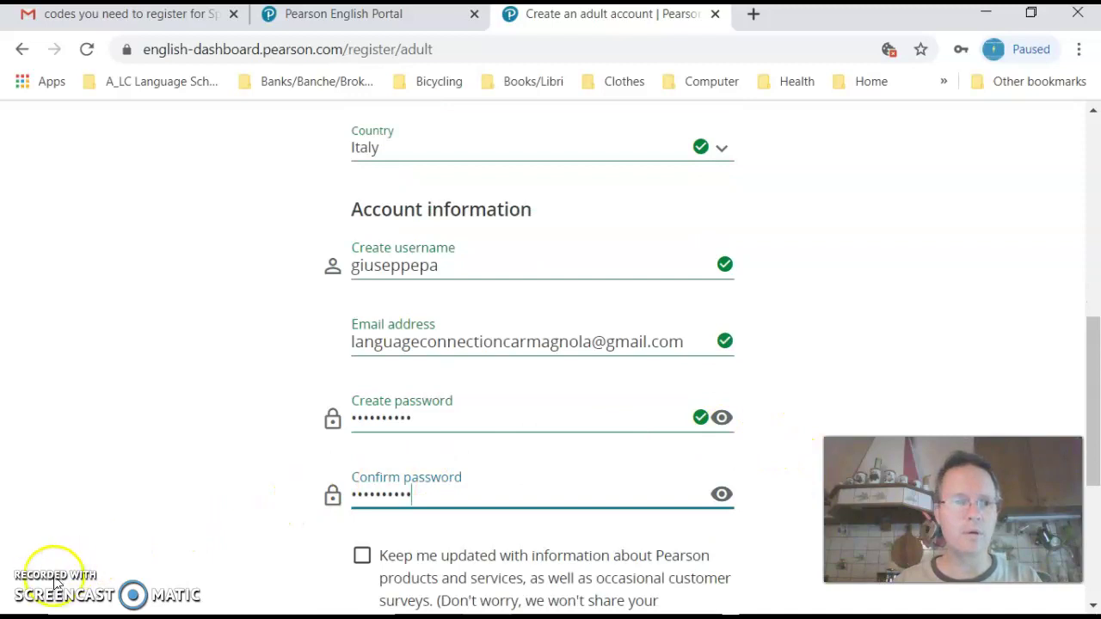
{"action": "left_click", "coordinate": [34, 582]}
{"action": "scroll", "coordinate": [51, 550], "scroll_direction": "down", "scroll_amount": 2}
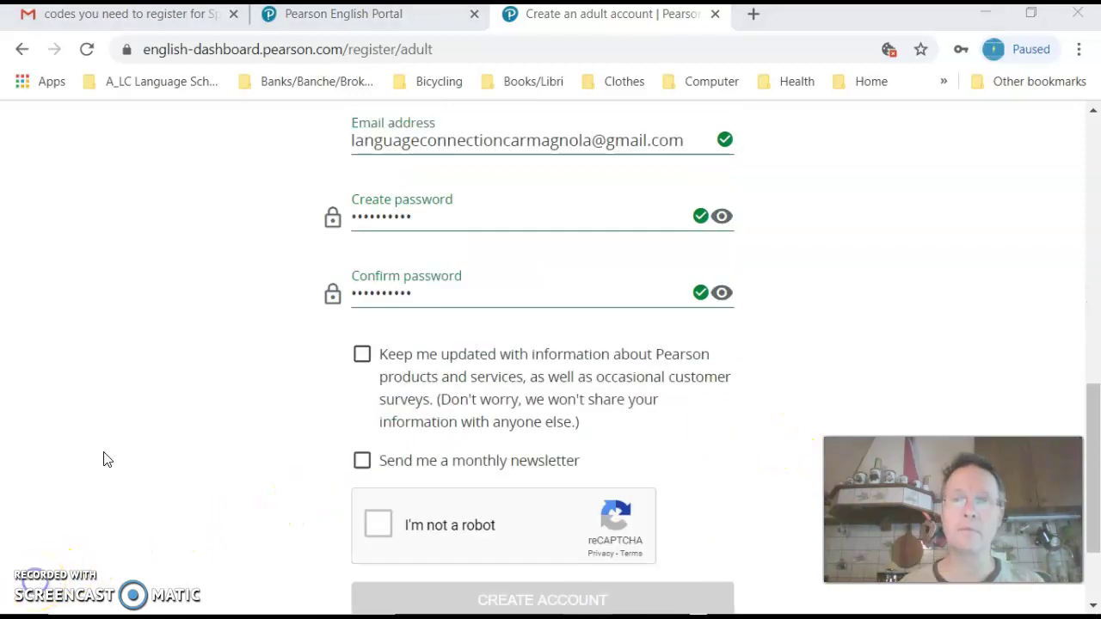
{"action": "scroll", "coordinate": [245, 322], "scroll_direction": "up", "scroll_amount": 2}
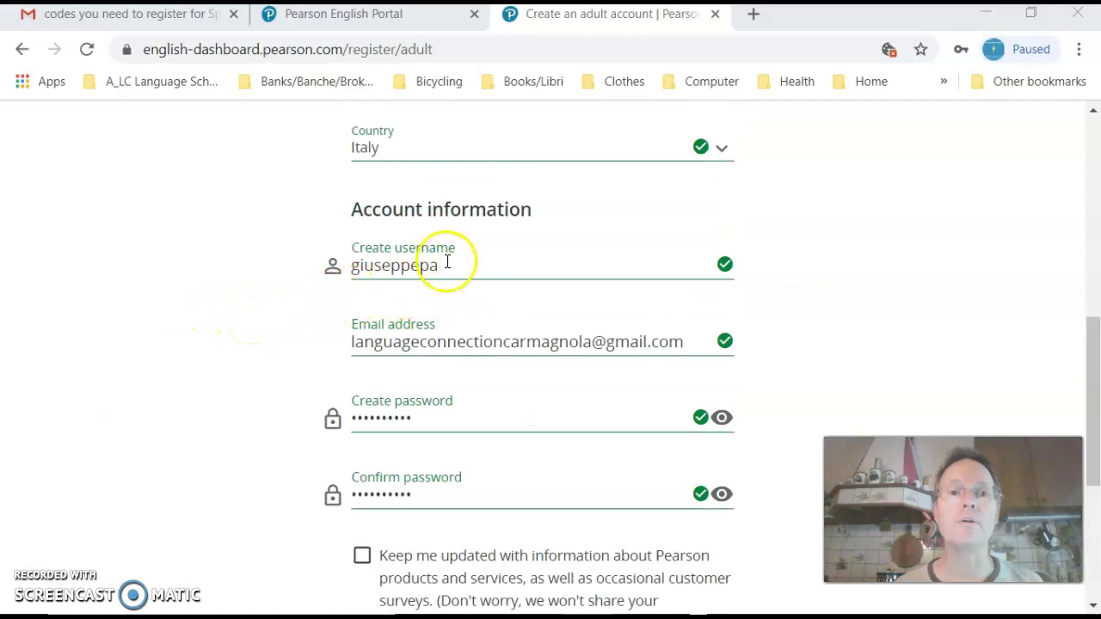
{"action": "scroll", "coordinate": [438, 297], "scroll_direction": "down", "scroll_amount": 1}
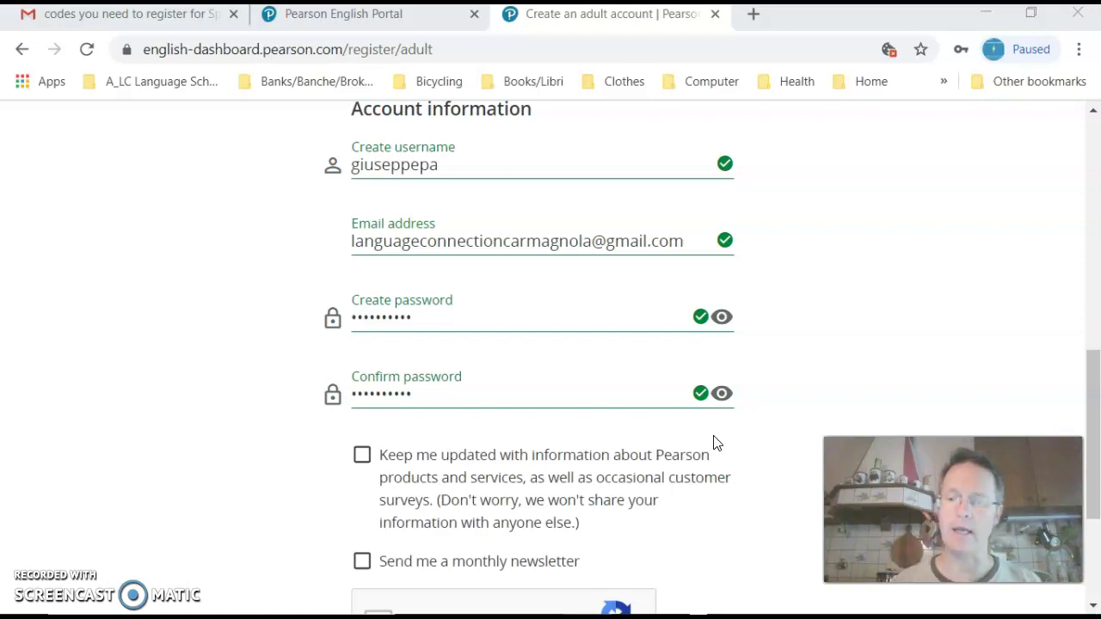
{"action": "scroll", "coordinate": [649, 315], "scroll_direction": "down", "scroll_amount": 3}
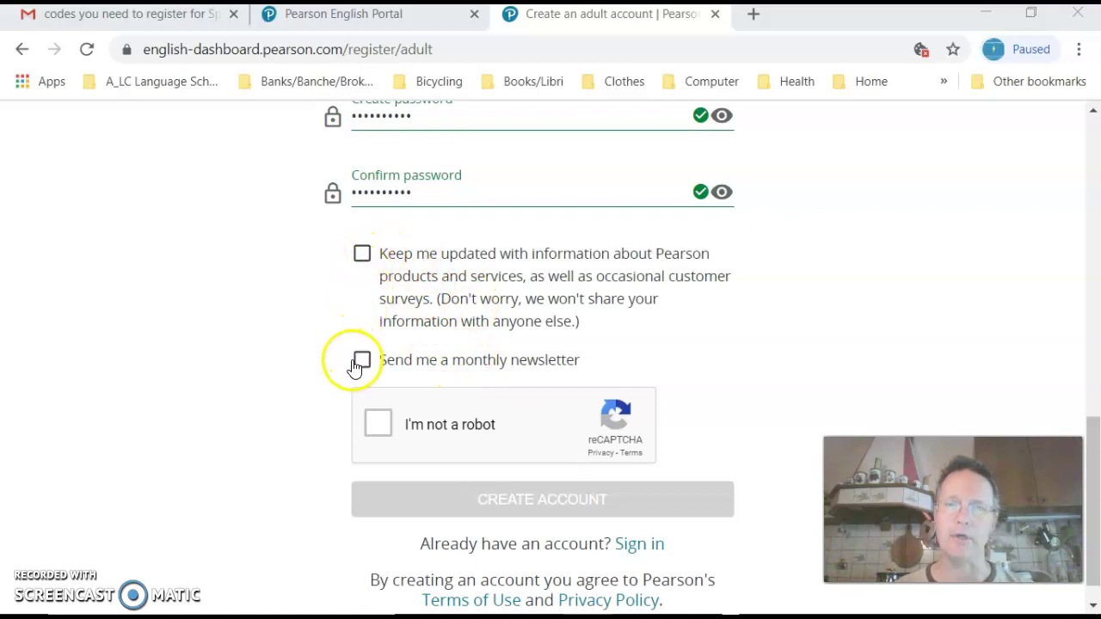
Step: Pass the 'I'm not a robot' check and submit the new Pearson account registration
{"action": "left_click", "coordinate": [380, 425]}
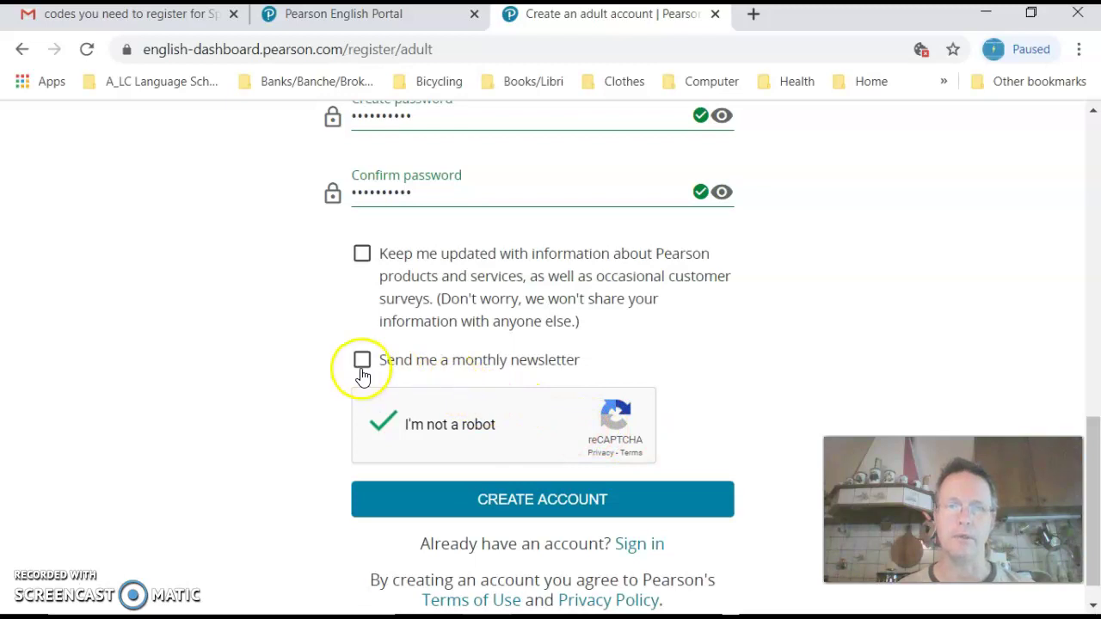
{"action": "left_click", "coordinate": [528, 503]}
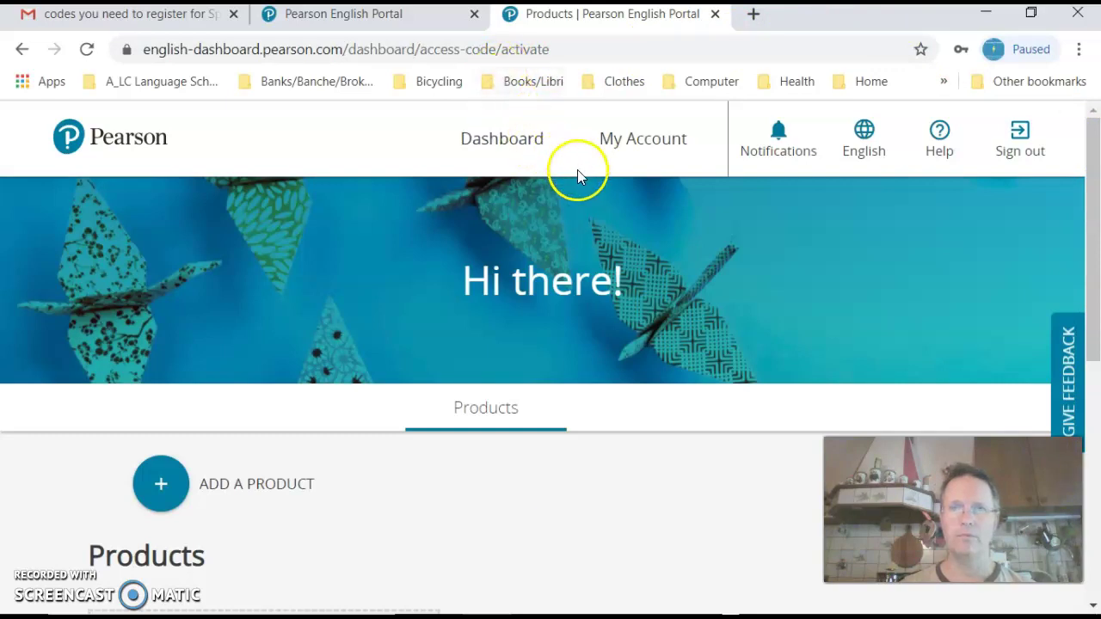
Step: Bring up the + ADD A PRODUCT access-code dialog, then switch to the Writer notes
{"action": "scroll", "coordinate": [578, 170], "scroll_direction": "down", "scroll_amount": 1}
{"action": "scroll", "coordinate": [591, 184], "scroll_direction": "down", "scroll_amount": 2}
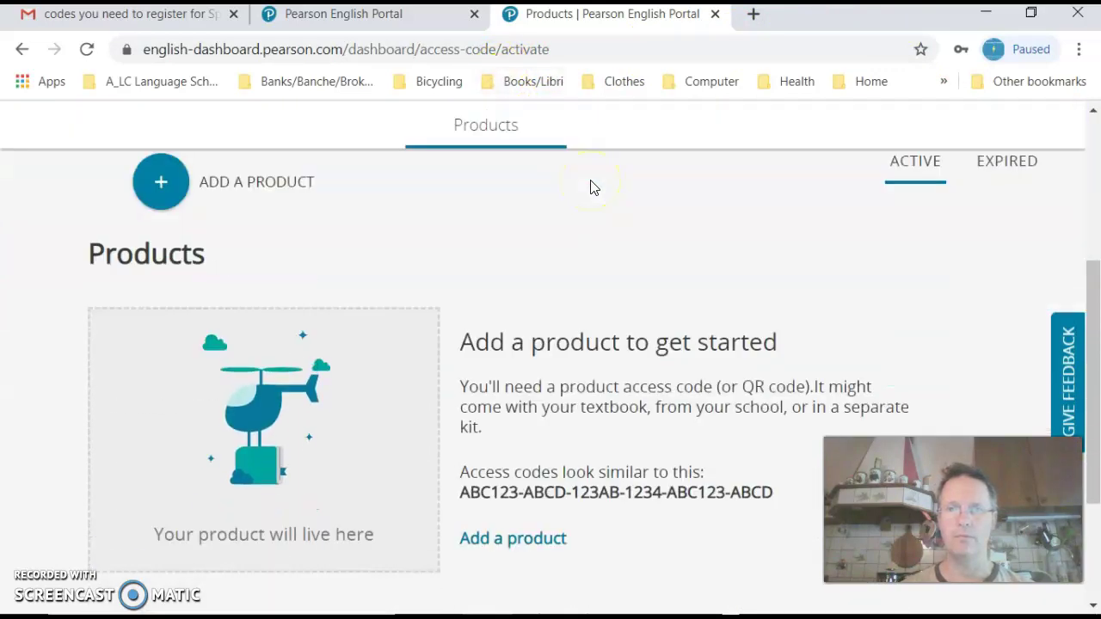
{"action": "scroll", "coordinate": [590, 184], "scroll_direction": "down", "scroll_amount": 2}
{"action": "scroll", "coordinate": [591, 186], "scroll_direction": "up", "scroll_amount": 5}
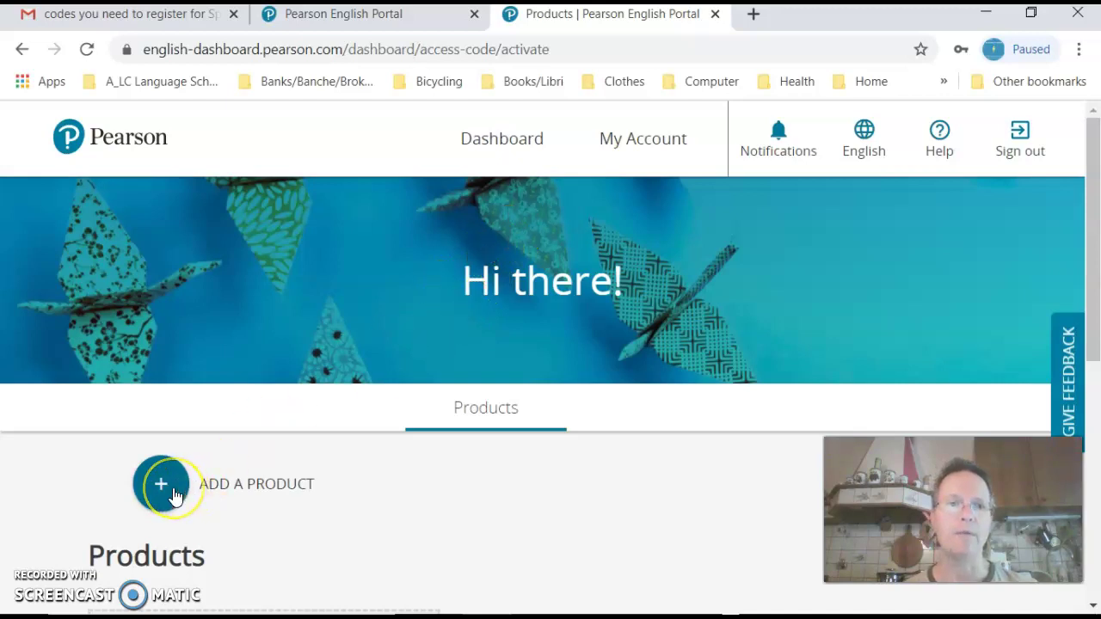
{"action": "scroll", "coordinate": [507, 426], "scroll_direction": "down", "scroll_amount": 4}
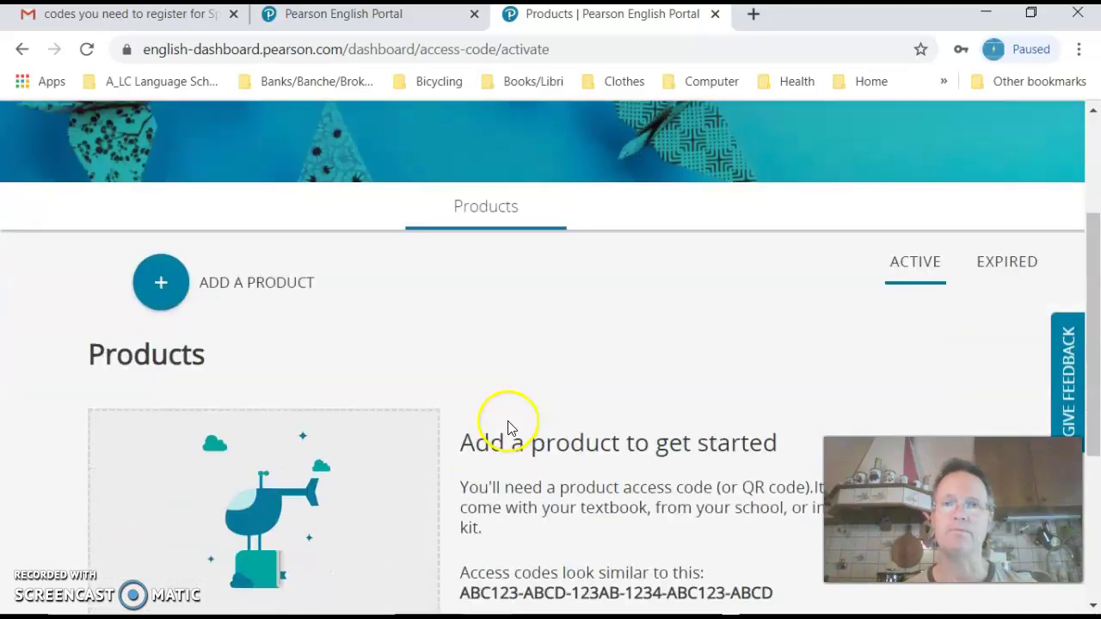
{"action": "scroll", "coordinate": [509, 423], "scroll_direction": "up", "scroll_amount": 3}
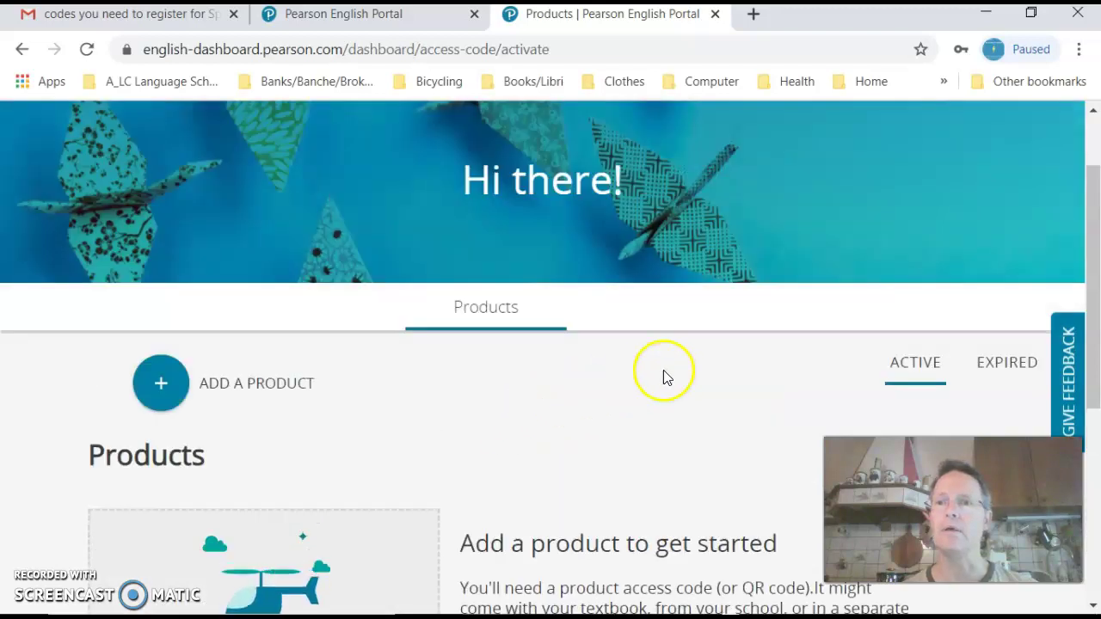
{"action": "left_click", "coordinate": [169, 398]}
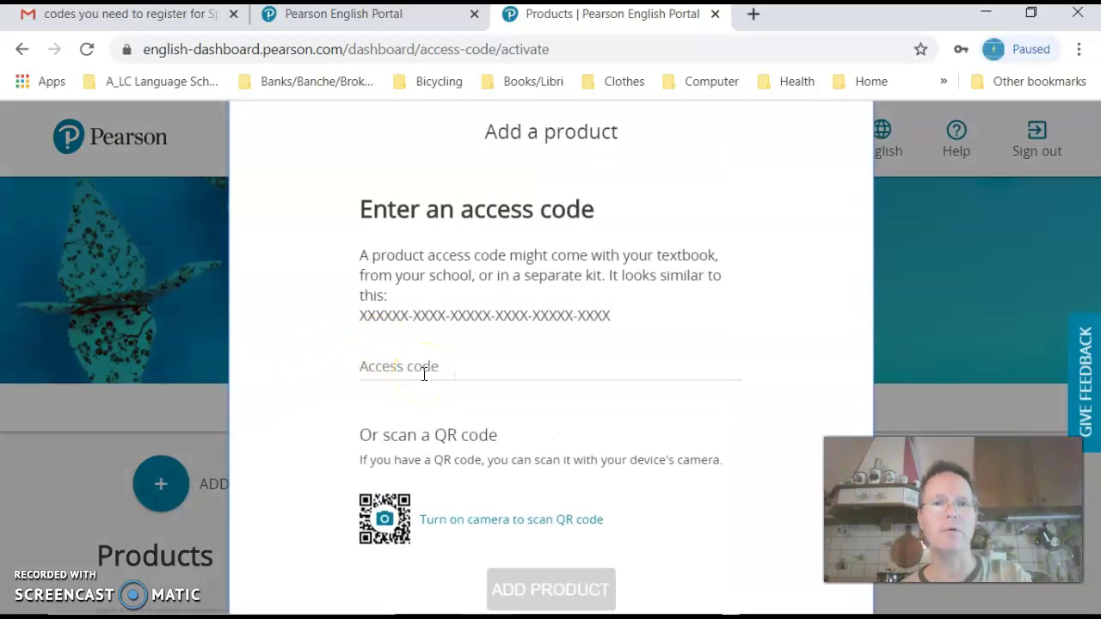
{"action": "key", "text": "alt+Tab"}
{"action": "key", "text": "alt+Tab"}
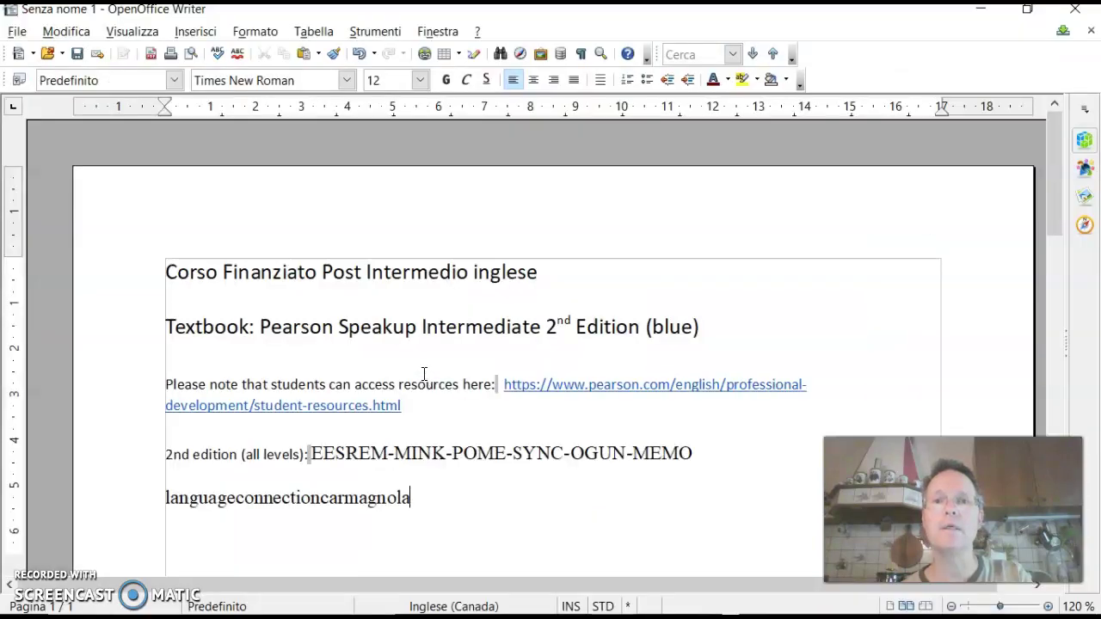
Step: Copy the access code after '2nd edition (all levels):' from the Writer notes, then return to Chrome
{"action": "left_click", "coordinate": [305, 453]}
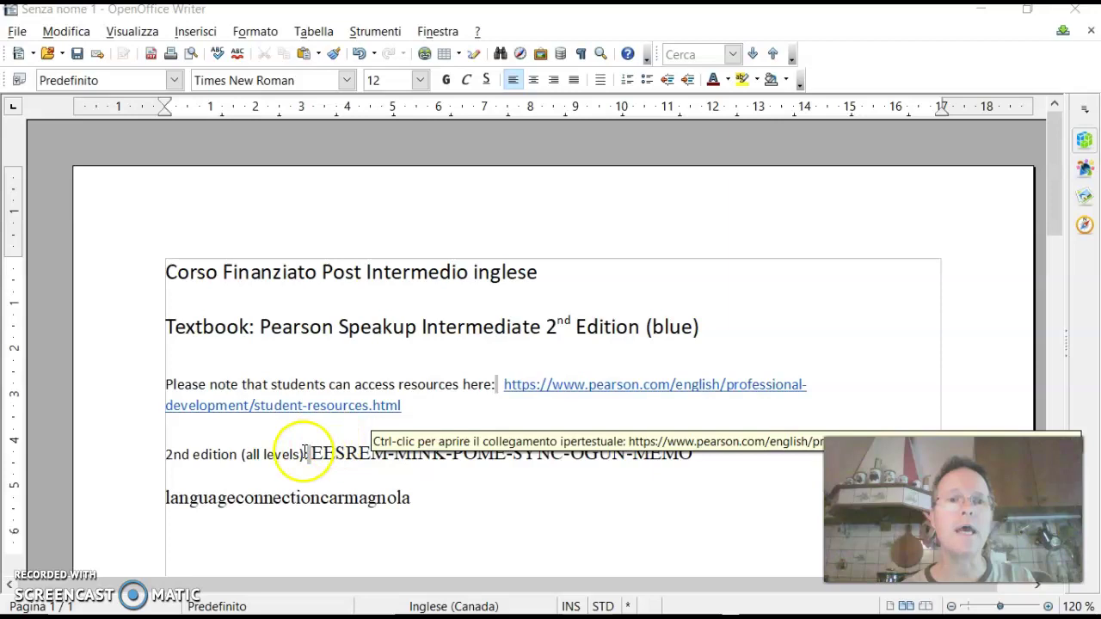
{"action": "left_click_drag", "start_coordinate": [312, 454], "coordinate": [624, 445]}
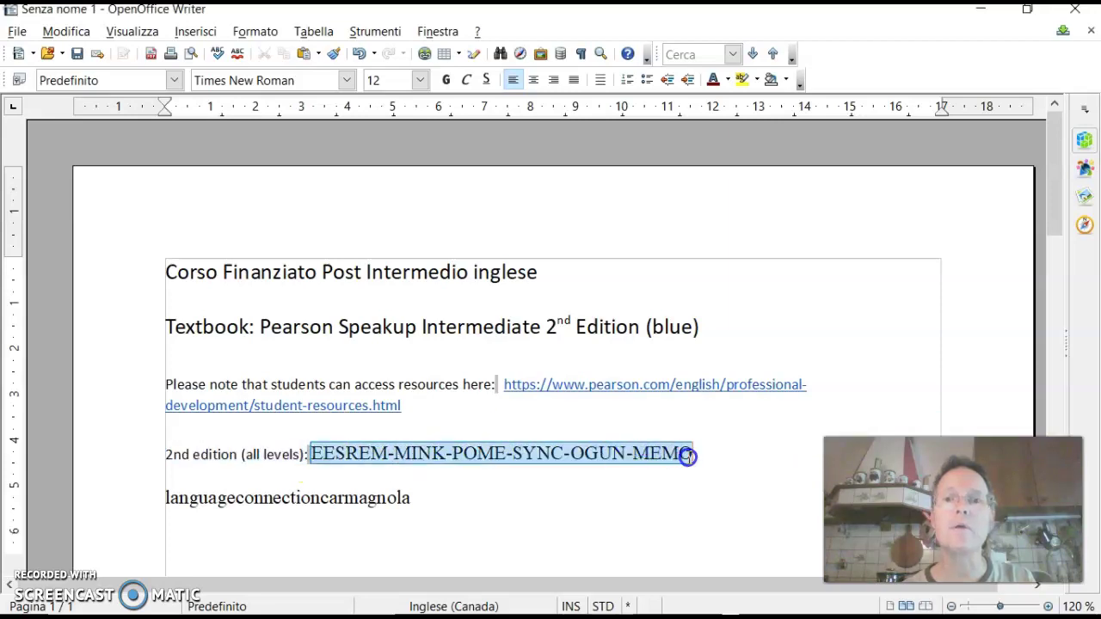
{"action": "left_click_drag", "start_coordinate": [689, 457], "coordinate": [689, 452]}
{"action": "key", "text": "ctrl+c"}
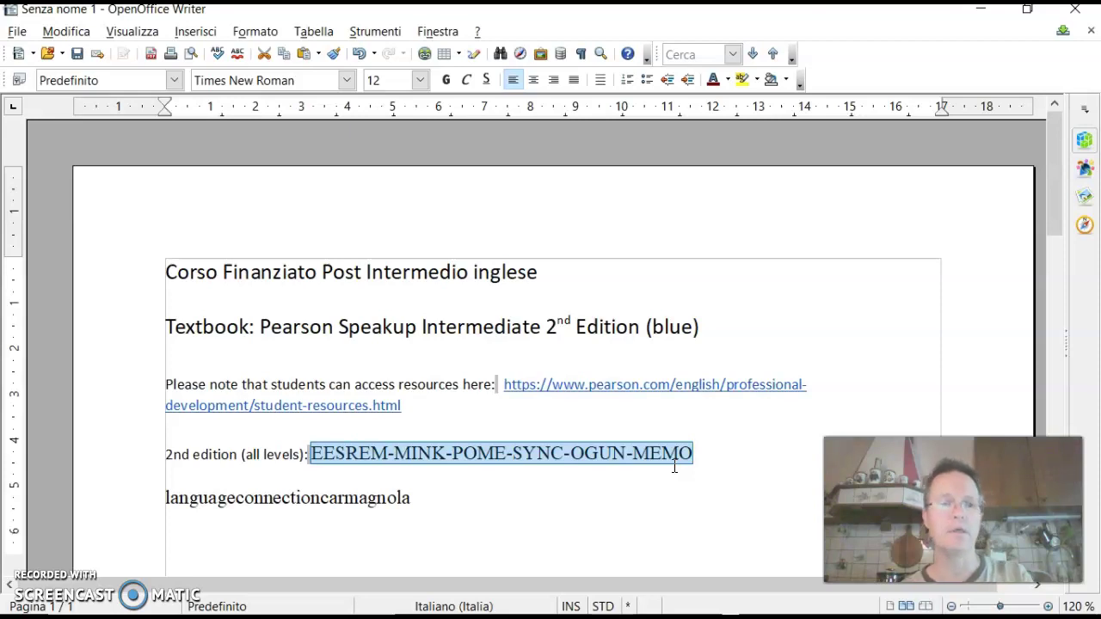
{"action": "key", "text": "alt+Tab"}
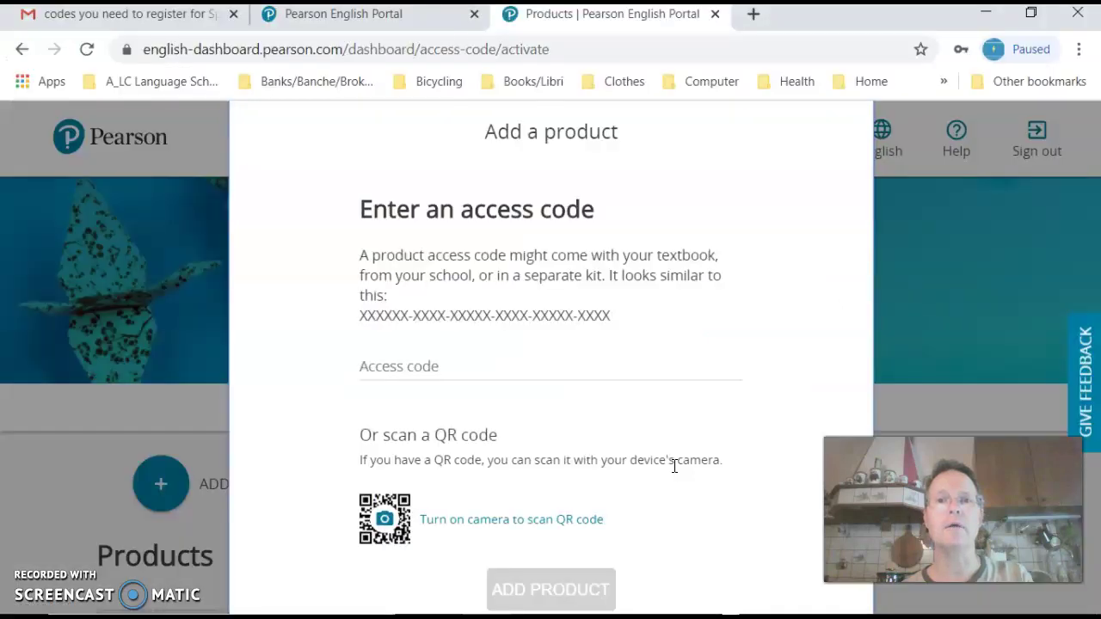
Step: Paste the copied code into the Access code field, add the product, and go back to the dashboard
{"action": "left_click", "coordinate": [567, 368]}
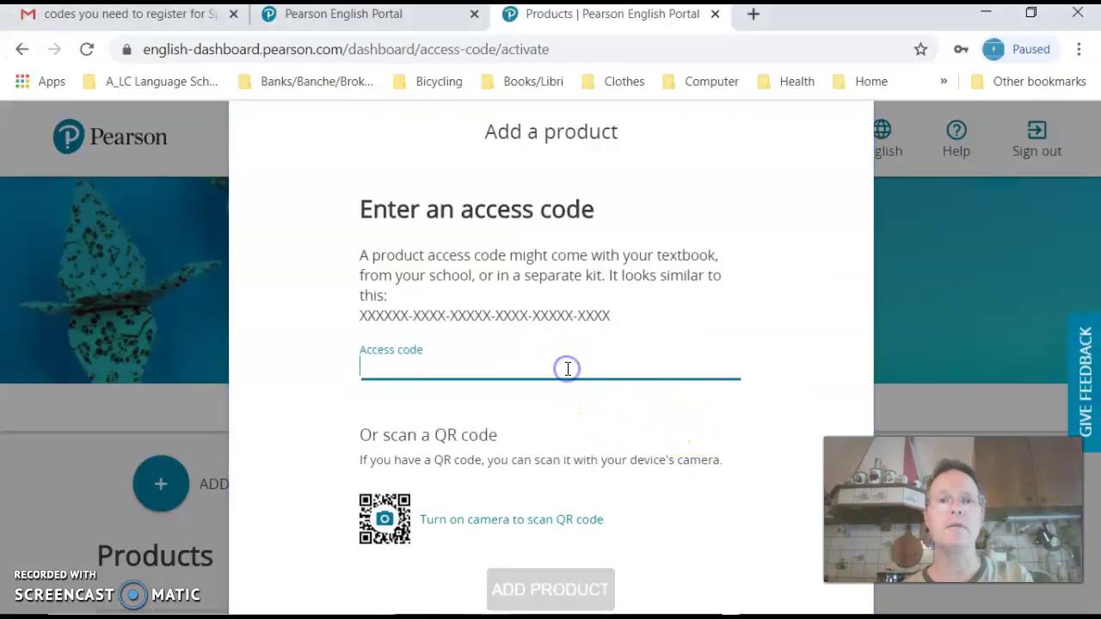
{"action": "key", "text": "ctrl+v"}
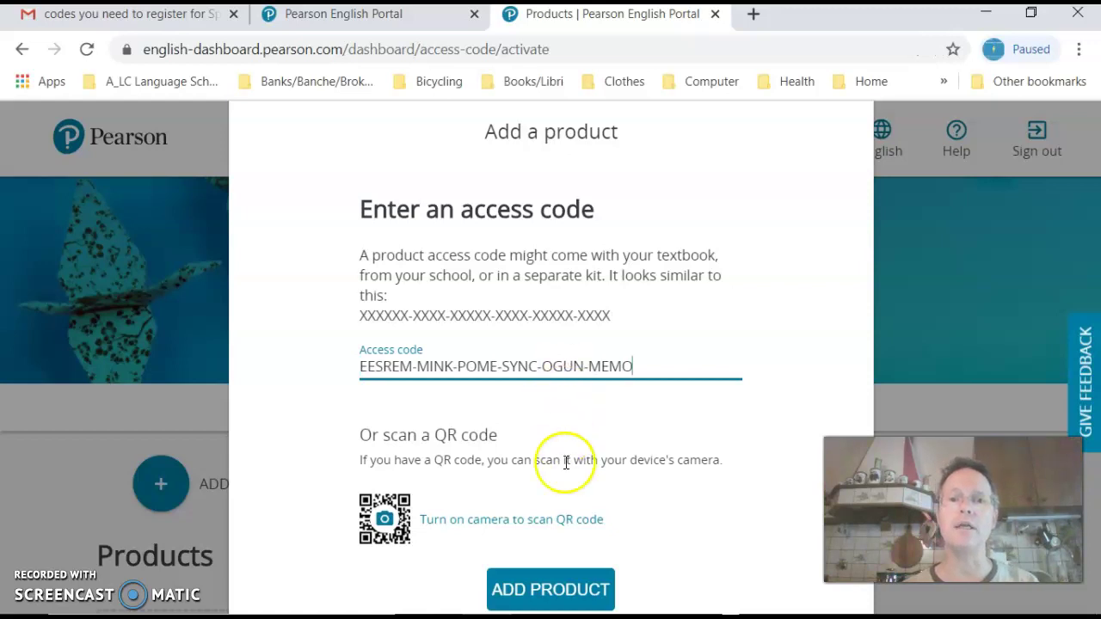
{"action": "left_click", "coordinate": [557, 592]}
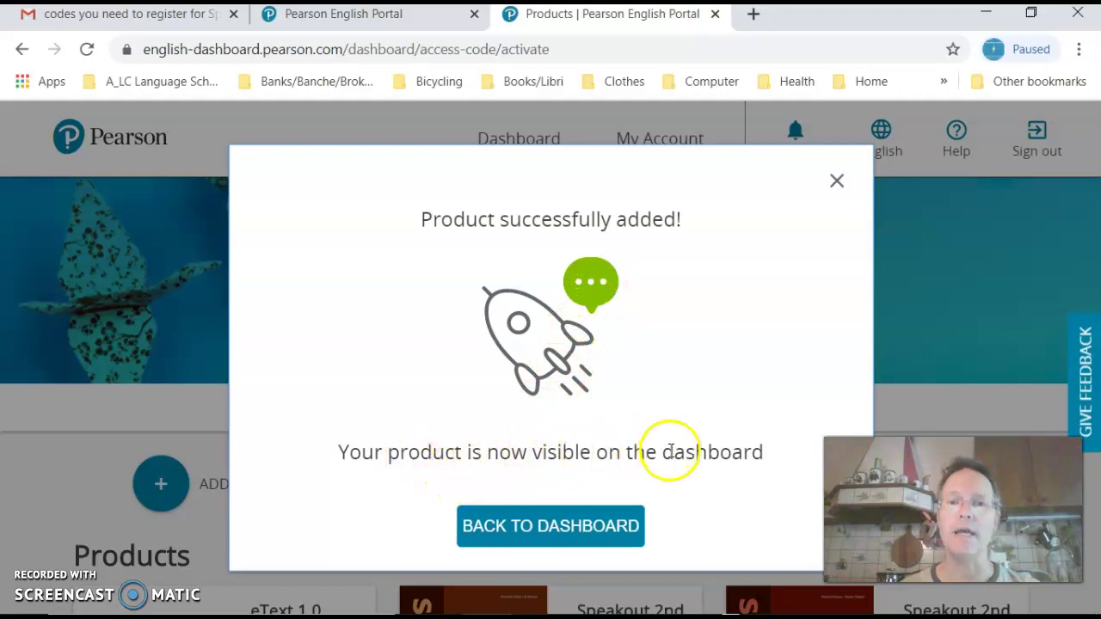
{"action": "left_click", "coordinate": [606, 528]}
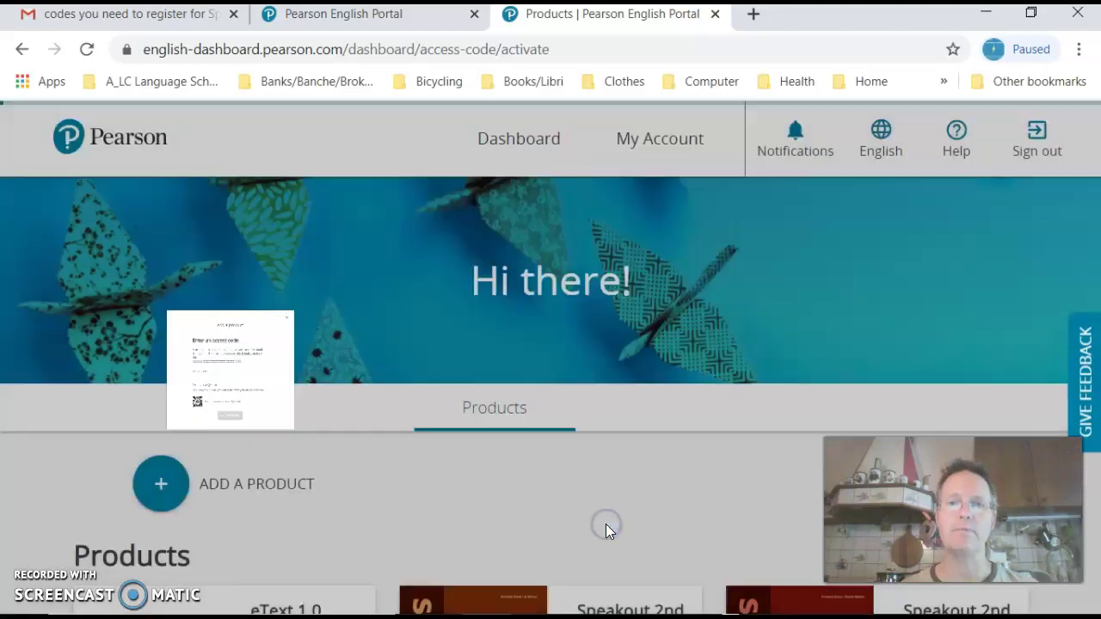
Step: Review the new Speakout 2nd Edition product cards and open eText 1.0 Digital Books
{"action": "scroll", "coordinate": [614, 479], "scroll_direction": "down", "scroll_amount": 1}
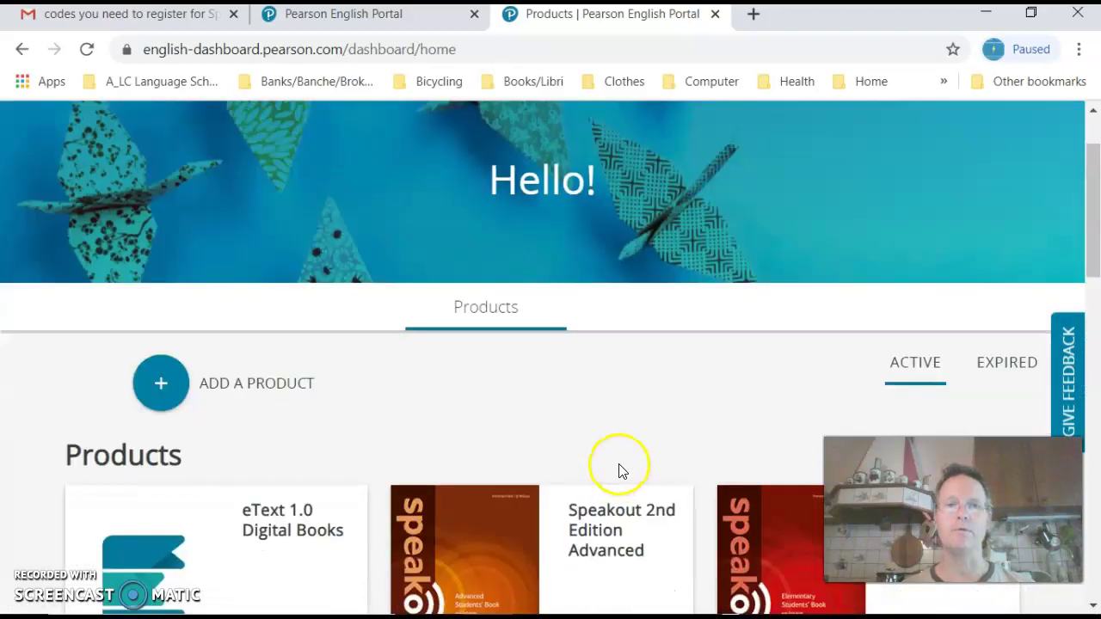
{"action": "scroll", "coordinate": [616, 476], "scroll_direction": "down", "scroll_amount": 1}
{"action": "scroll", "coordinate": [621, 471], "scroll_direction": "down", "scroll_amount": 3}
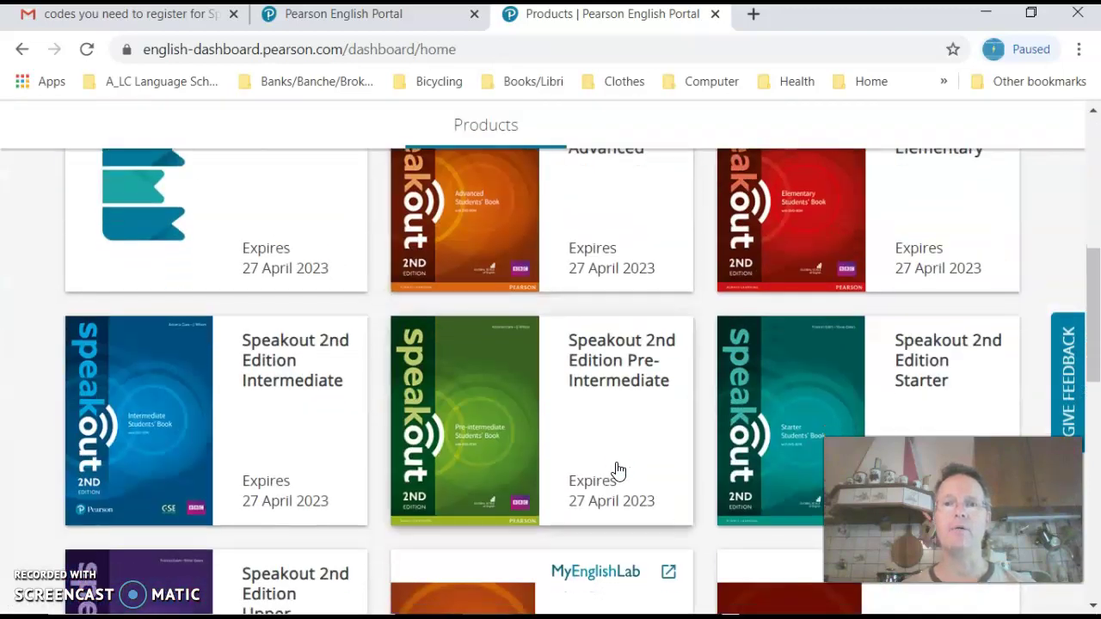
{"action": "scroll", "coordinate": [620, 470], "scroll_direction": "down", "scroll_amount": 1}
{"action": "scroll", "coordinate": [611, 472], "scroll_direction": "down", "scroll_amount": 3}
{"action": "scroll", "coordinate": [607, 474], "scroll_direction": "up", "scroll_amount": 7}
{"action": "left_click", "coordinate": [620, 424]}
{"action": "scroll", "coordinate": [621, 425], "scroll_direction": "down", "scroll_amount": 3}
{"action": "scroll", "coordinate": [621, 428], "scroll_direction": "down", "scroll_amount": 1}
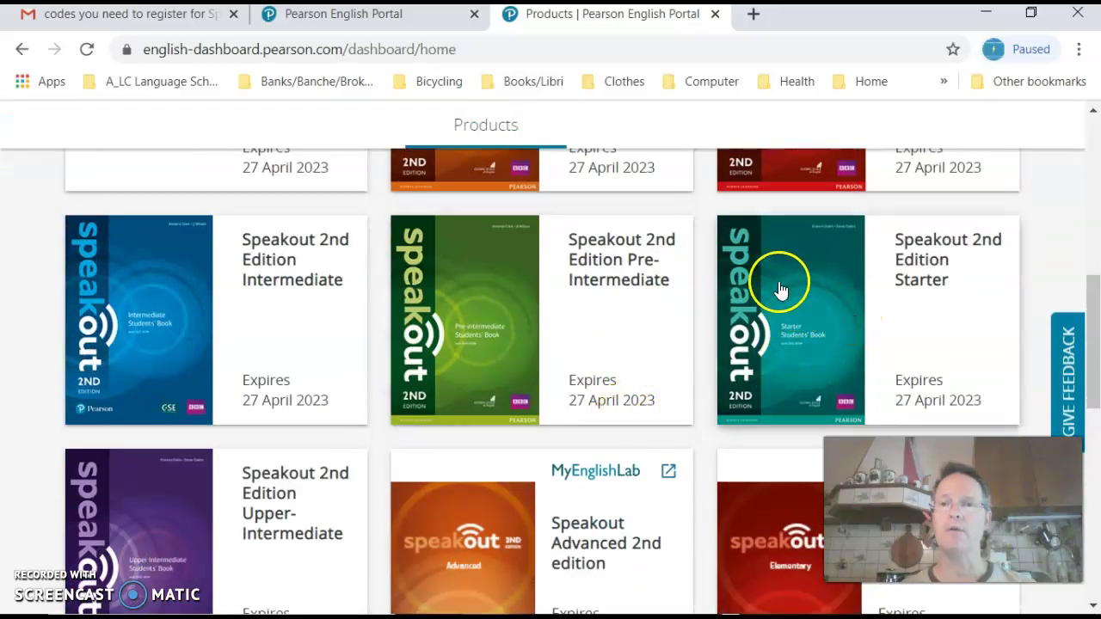
{"action": "scroll", "coordinate": [739, 319], "scroll_direction": "up", "scroll_amount": 5}
{"action": "scroll", "coordinate": [602, 381], "scroll_direction": "down", "scroll_amount": 3}
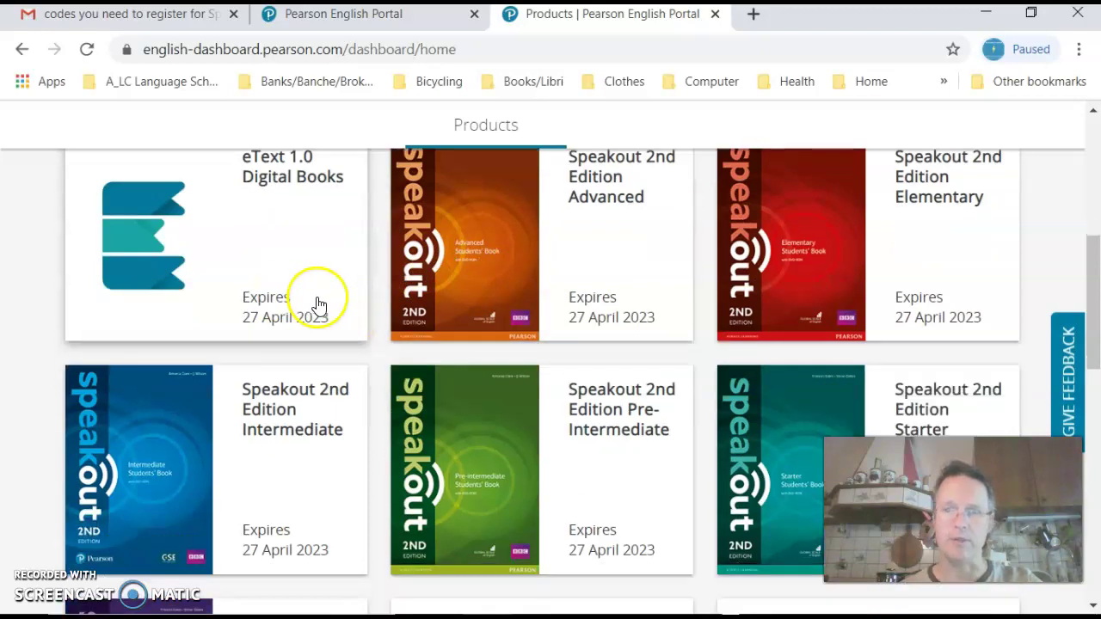
{"action": "scroll", "coordinate": [315, 304], "scroll_direction": "down", "scroll_amount": 2}
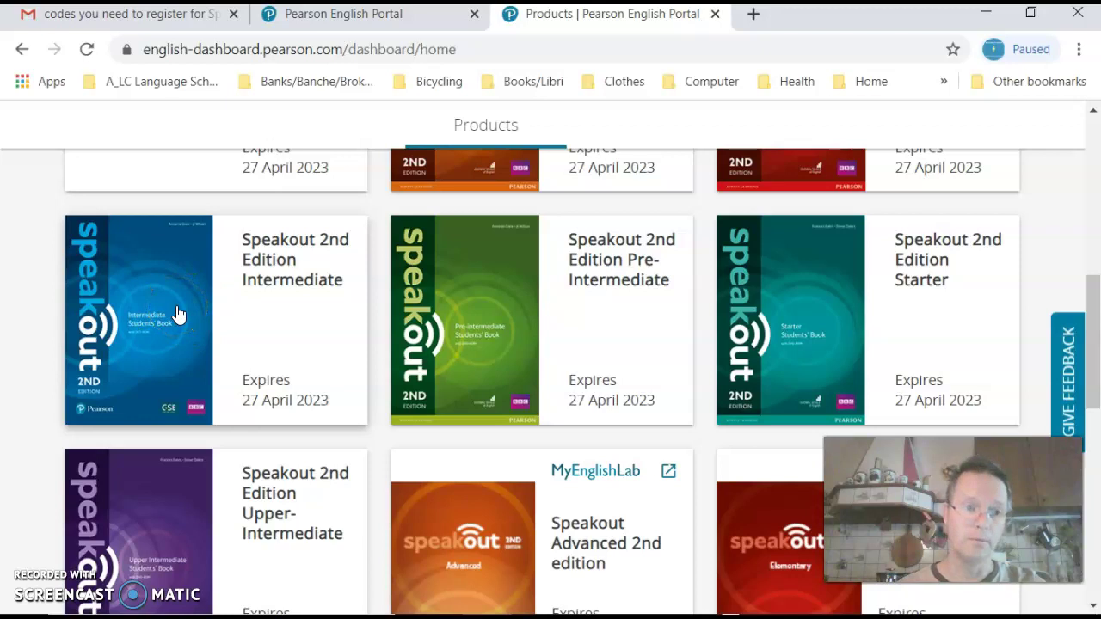
{"action": "scroll", "coordinate": [177, 315], "scroll_direction": "up", "scroll_amount": 4}
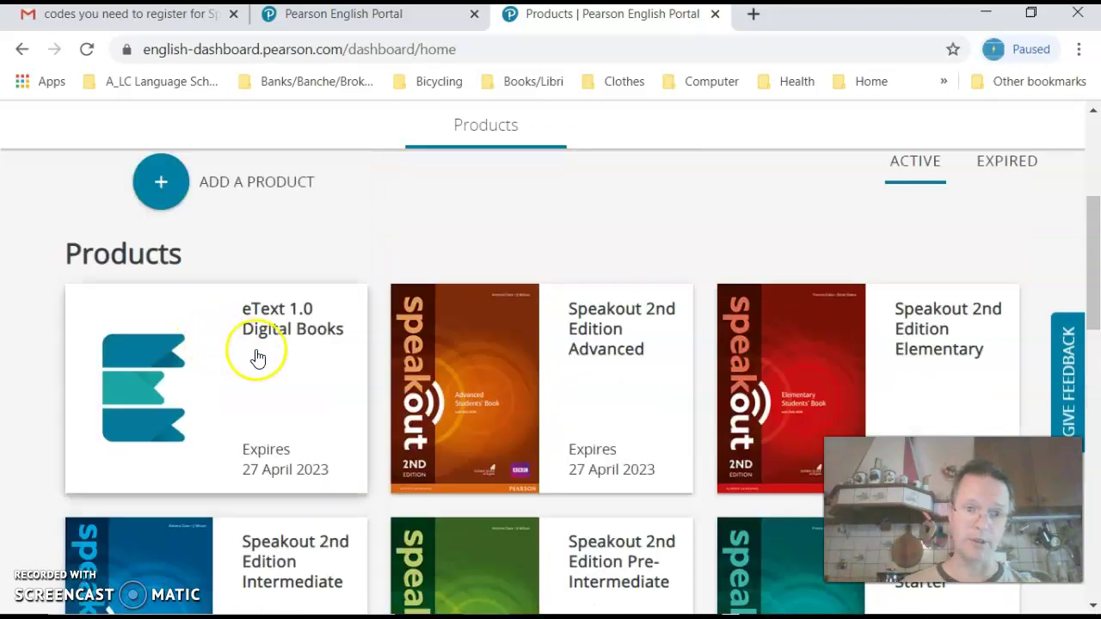
{"action": "left_click", "coordinate": [258, 358]}
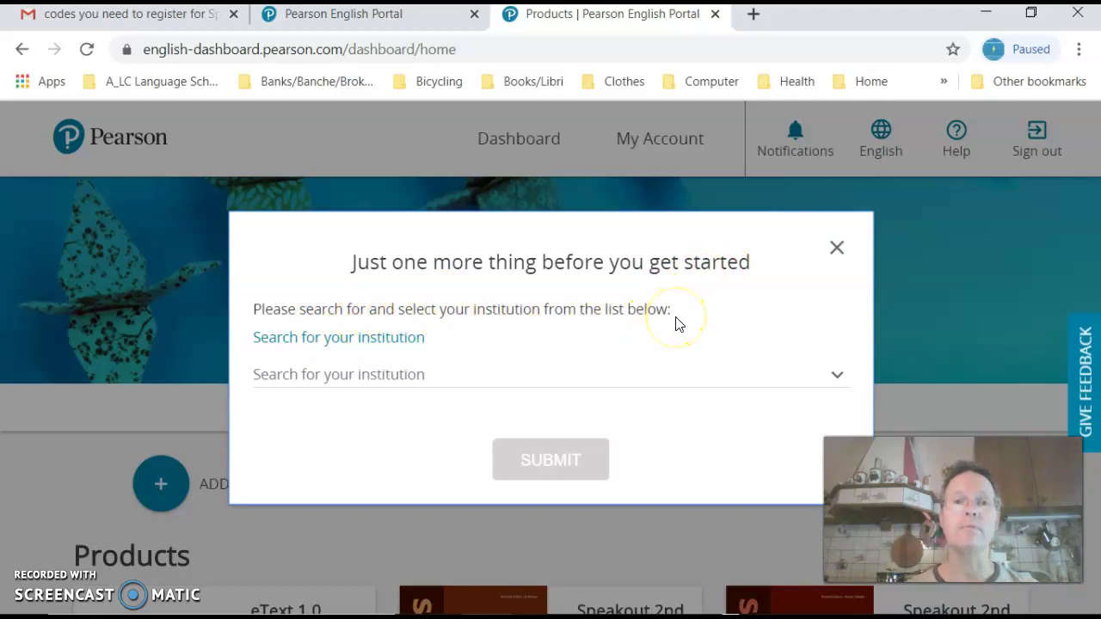
{"action": "left_click", "coordinate": [841, 381]}
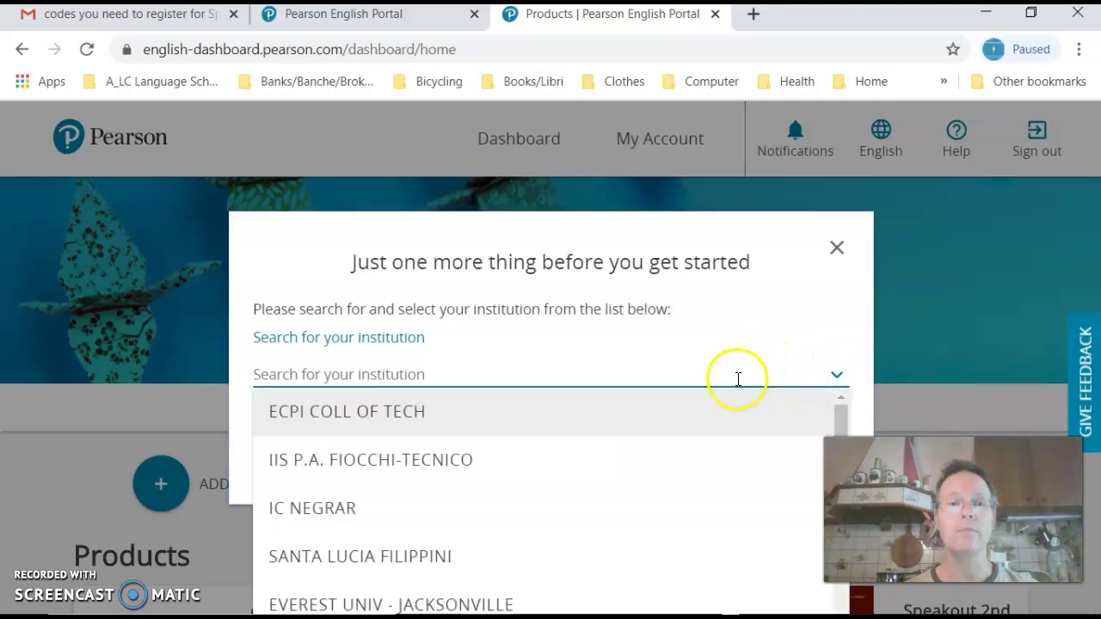
{"action": "scroll", "coordinate": [735, 453], "scroll_direction": "down", "scroll_amount": 1}
{"action": "scroll", "coordinate": [723, 431], "scroll_direction": "down", "scroll_amount": 1}
{"action": "scroll", "coordinate": [723, 431], "scroll_direction": "down", "scroll_amount": 6}
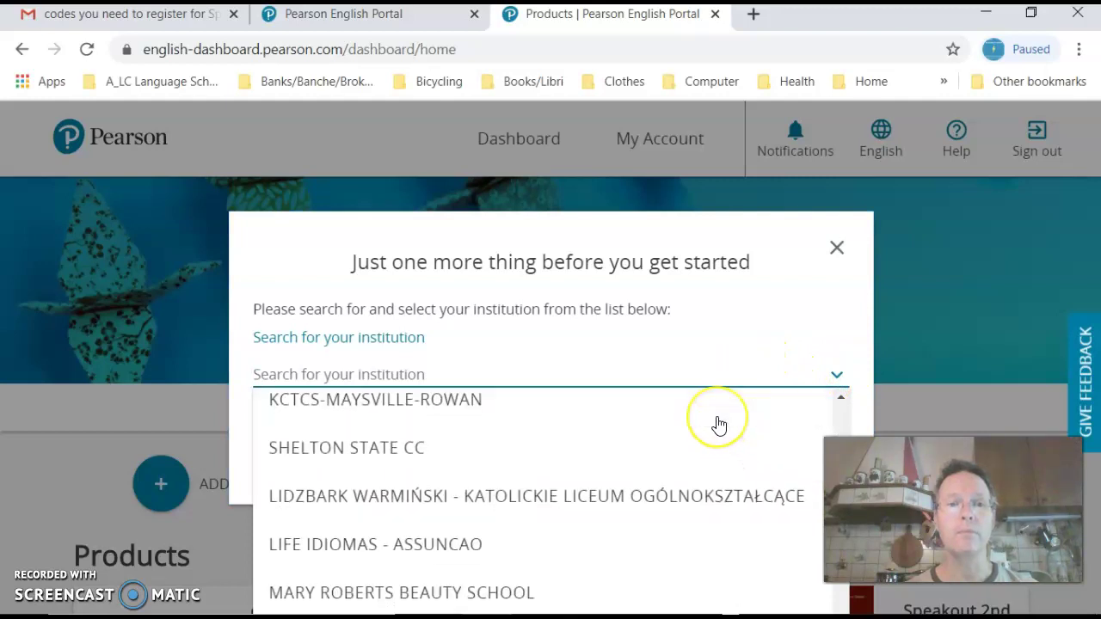
{"action": "scroll", "coordinate": [719, 425], "scroll_direction": "down", "scroll_amount": 4}
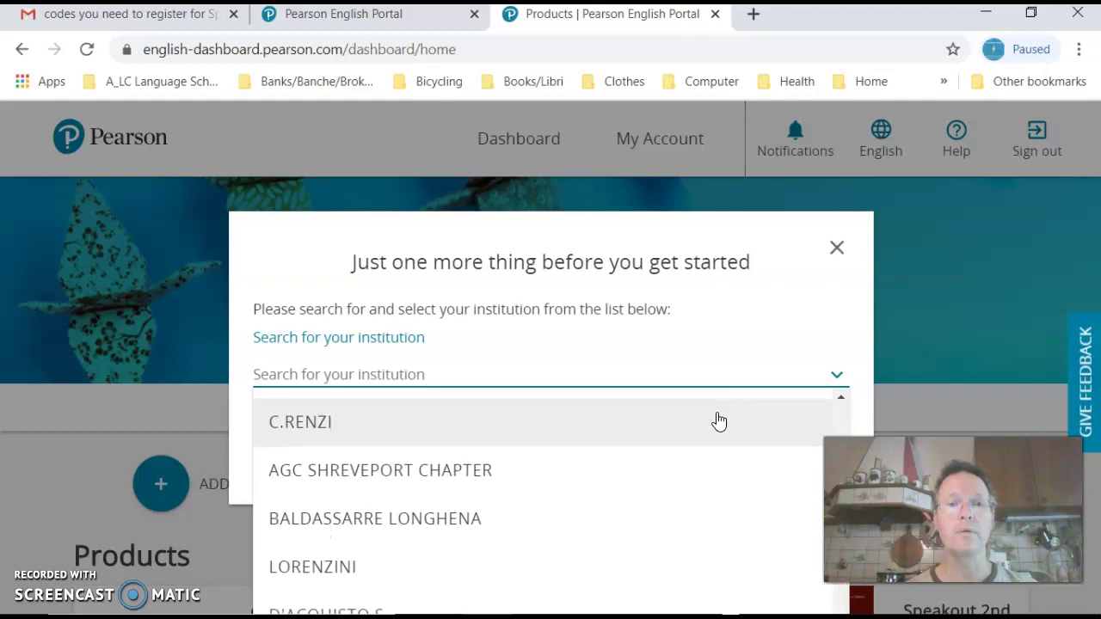
{"action": "scroll", "coordinate": [697, 443], "scroll_direction": "down", "scroll_amount": 7}
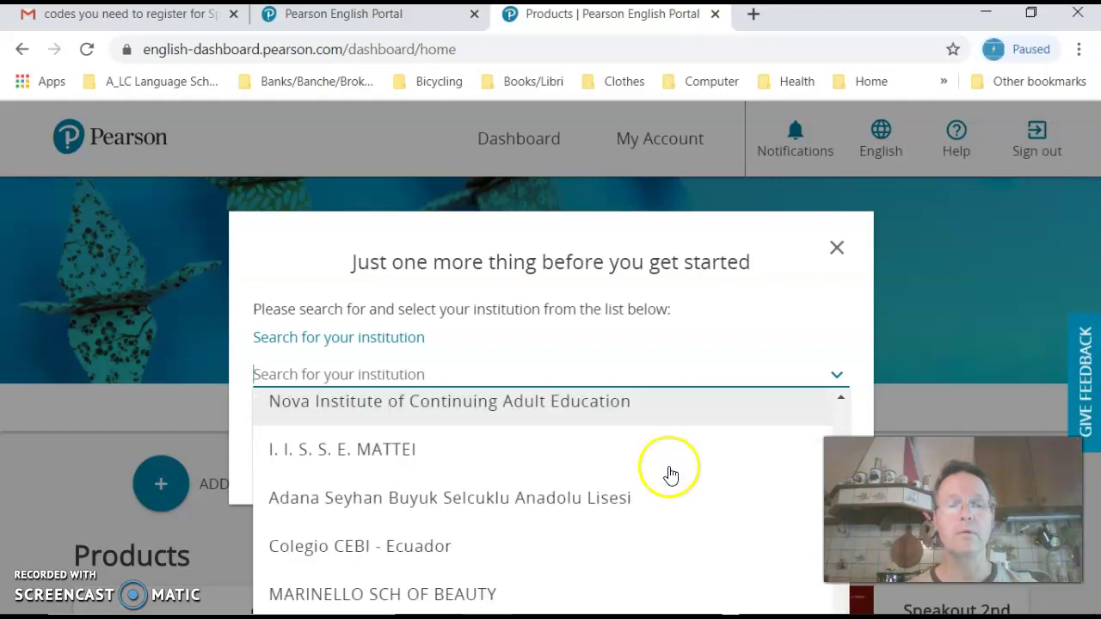
{"action": "scroll", "coordinate": [672, 471], "scroll_direction": "down", "scroll_amount": 5}
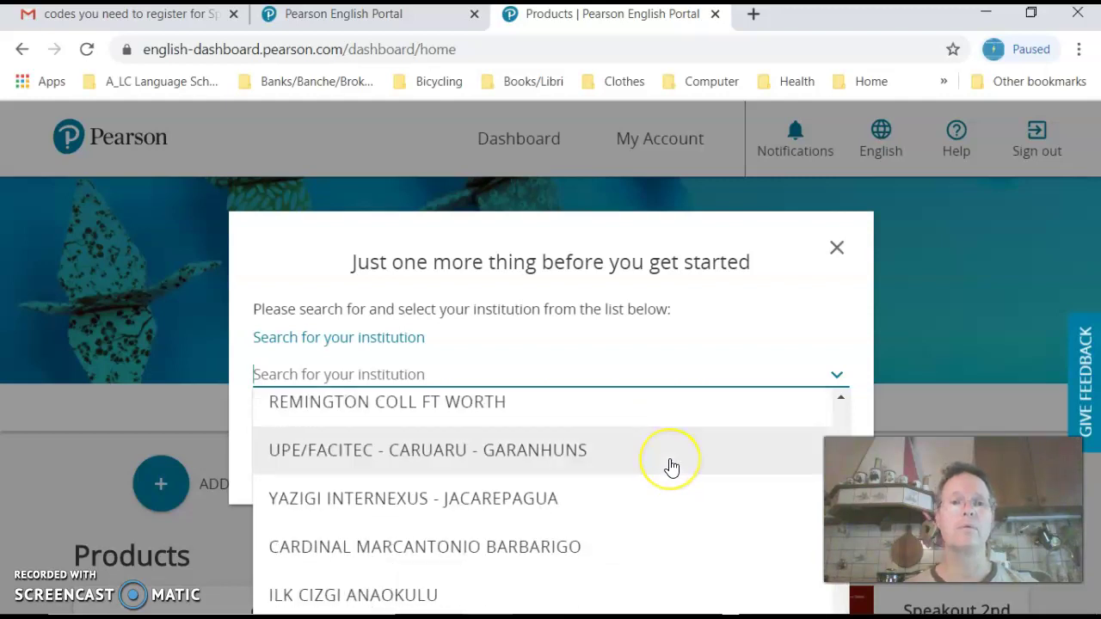
{"action": "scroll", "coordinate": [672, 467], "scroll_direction": "down", "scroll_amount": 4}
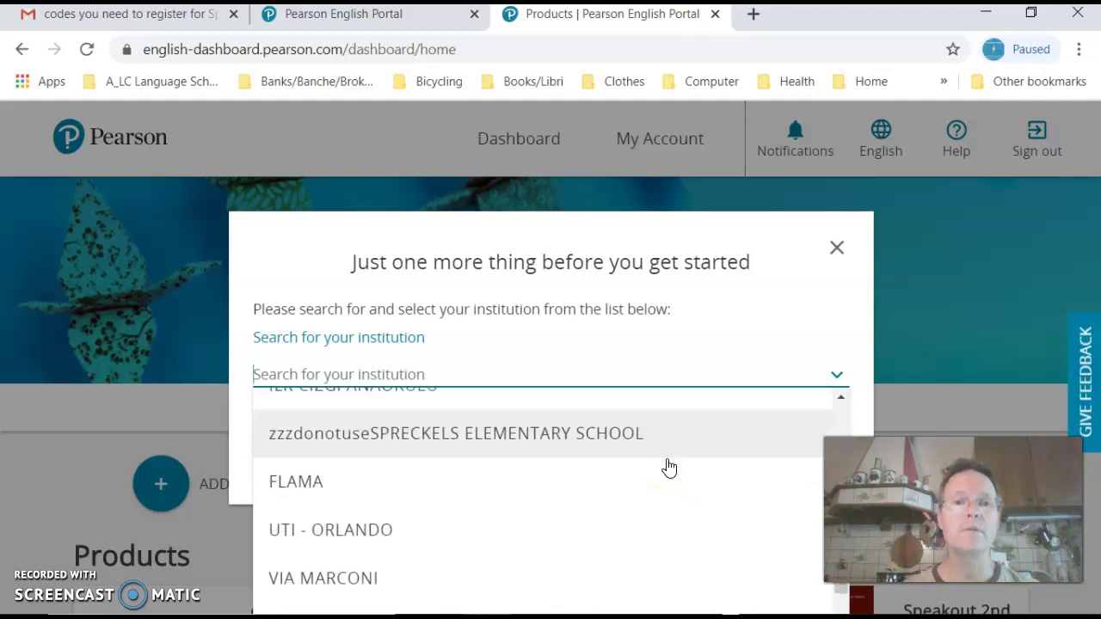
{"action": "scroll", "coordinate": [669, 468], "scroll_direction": "down", "scroll_amount": 4}
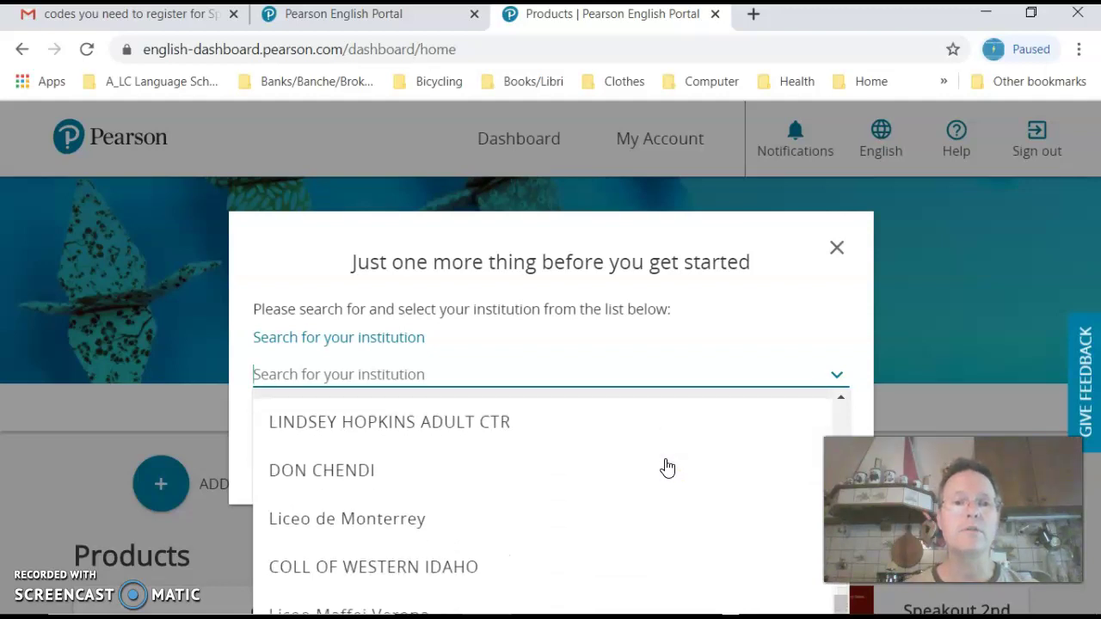
{"action": "scroll", "coordinate": [668, 468], "scroll_direction": "down", "scroll_amount": 5}
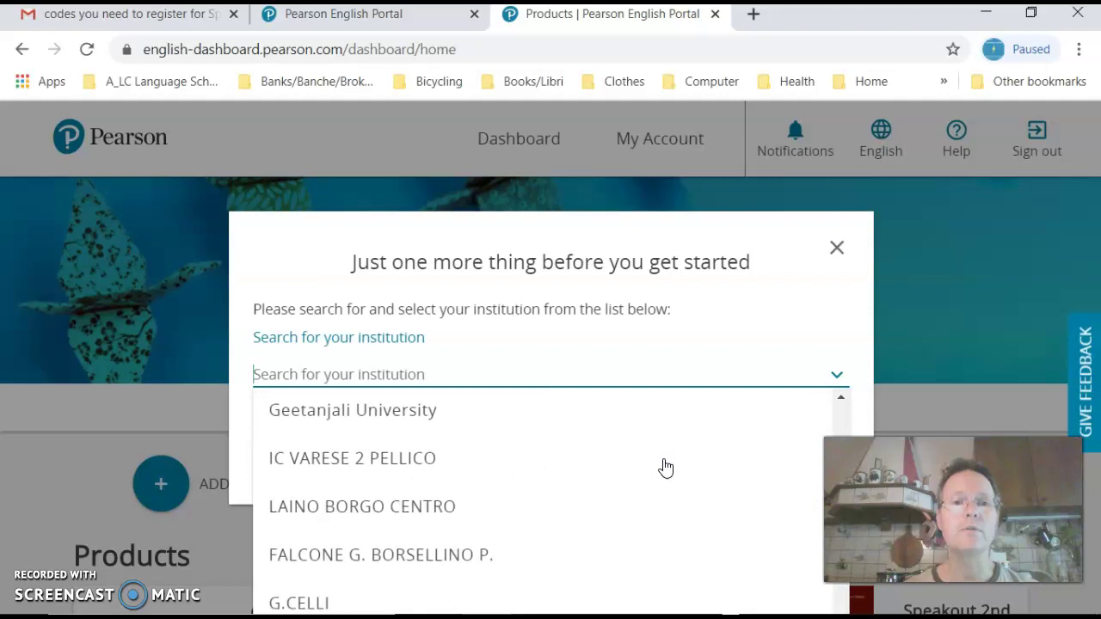
{"action": "scroll", "coordinate": [665, 467], "scroll_direction": "down", "scroll_amount": 3}
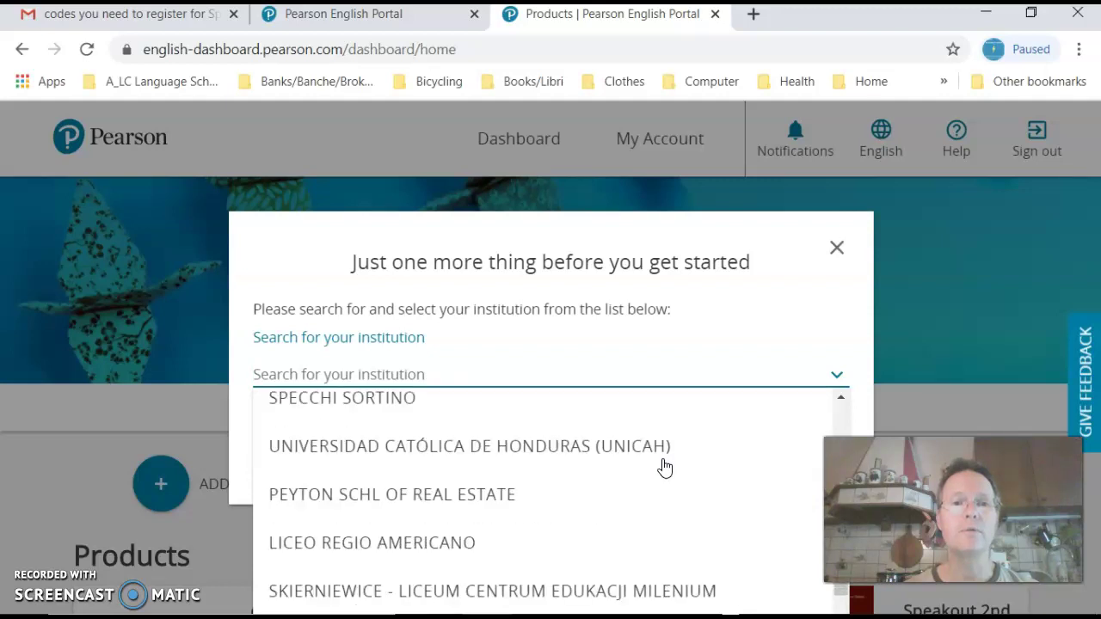
{"action": "scroll", "coordinate": [665, 467], "scroll_direction": "down", "scroll_amount": 6}
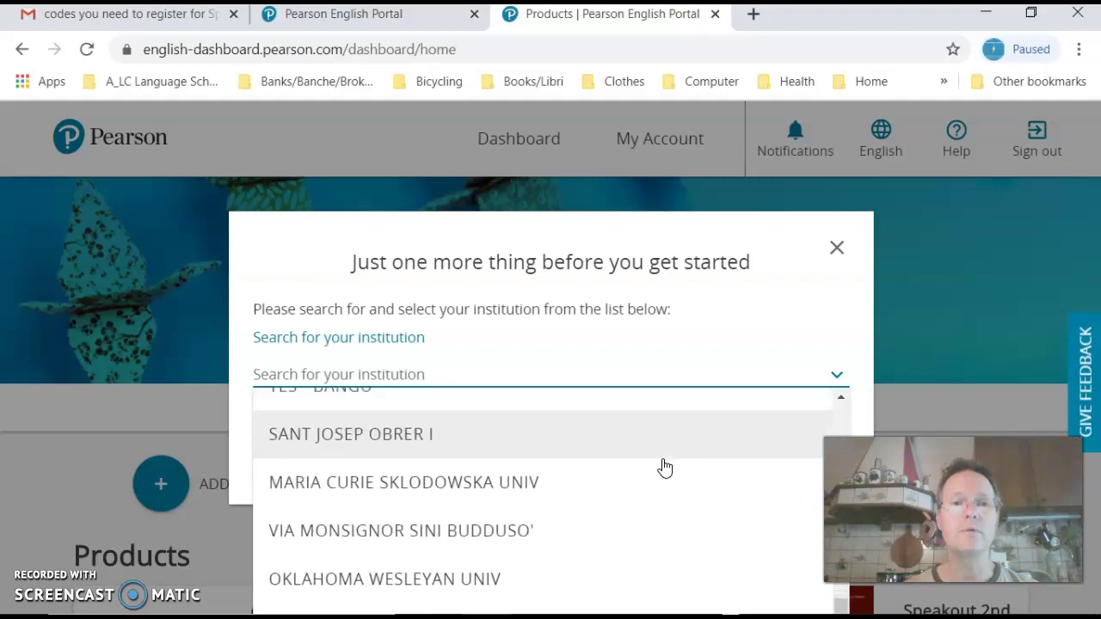
{"action": "scroll", "coordinate": [665, 467], "scroll_direction": "down", "scroll_amount": 5}
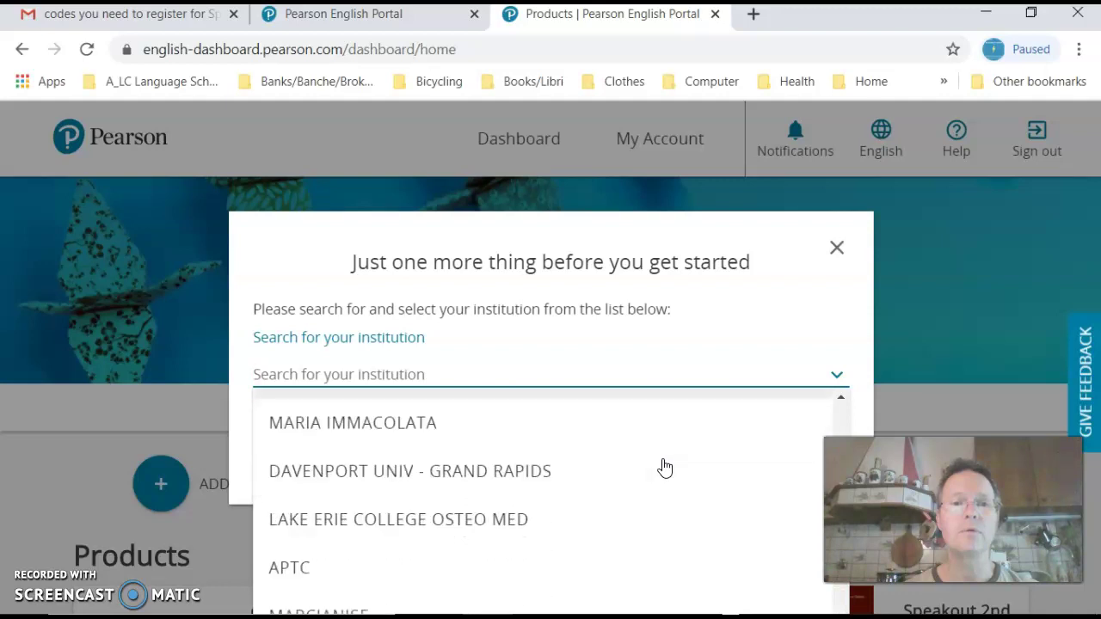
{"action": "scroll", "coordinate": [665, 467], "scroll_direction": "down", "scroll_amount": 2}
{"action": "scroll", "coordinate": [665, 467], "scroll_direction": "down", "scroll_amount": 2}
{"action": "scroll", "coordinate": [665, 467], "scroll_direction": "down", "scroll_amount": 8}
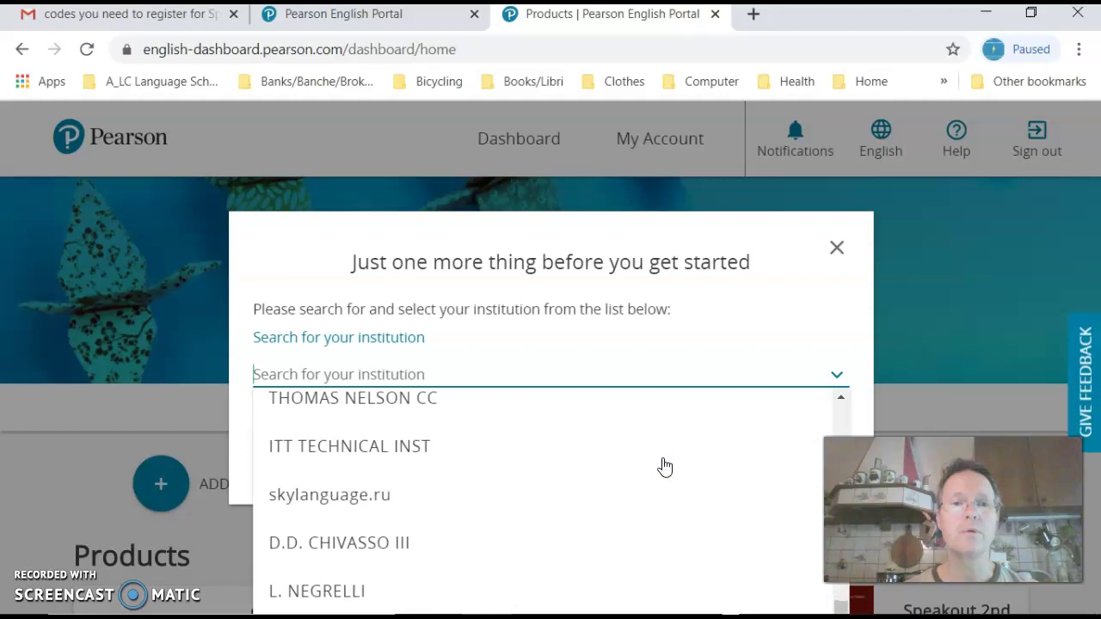
{"action": "scroll", "coordinate": [665, 467], "scroll_direction": "down", "scroll_amount": 3}
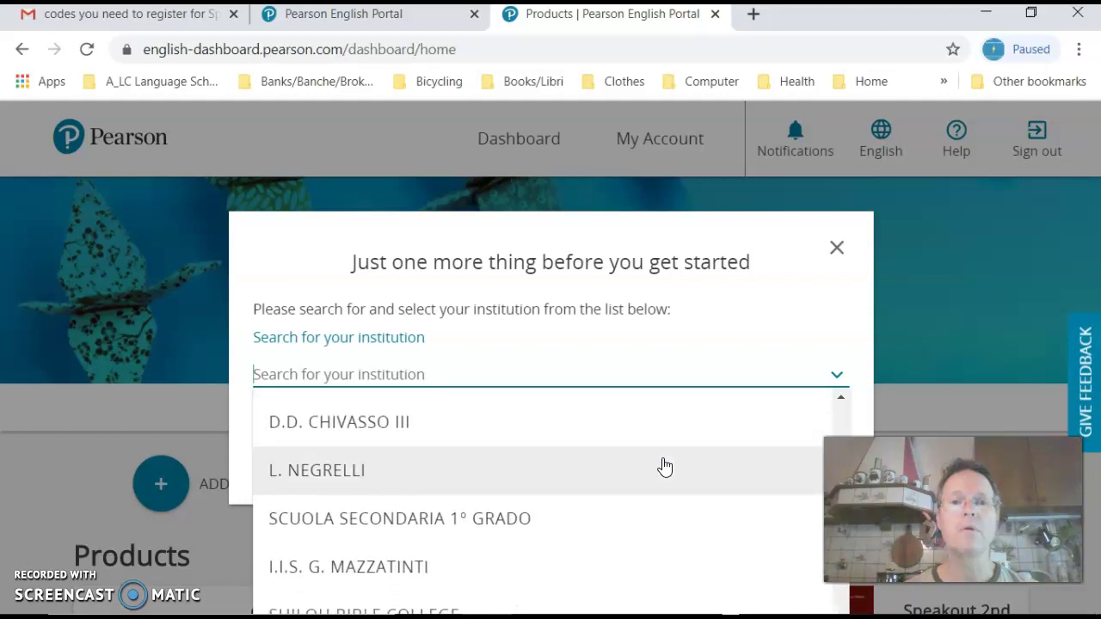
{"action": "scroll", "coordinate": [663, 468], "scroll_direction": "down", "scroll_amount": 2}
{"action": "scroll", "coordinate": [661, 460], "scroll_direction": "down", "scroll_amount": 1}
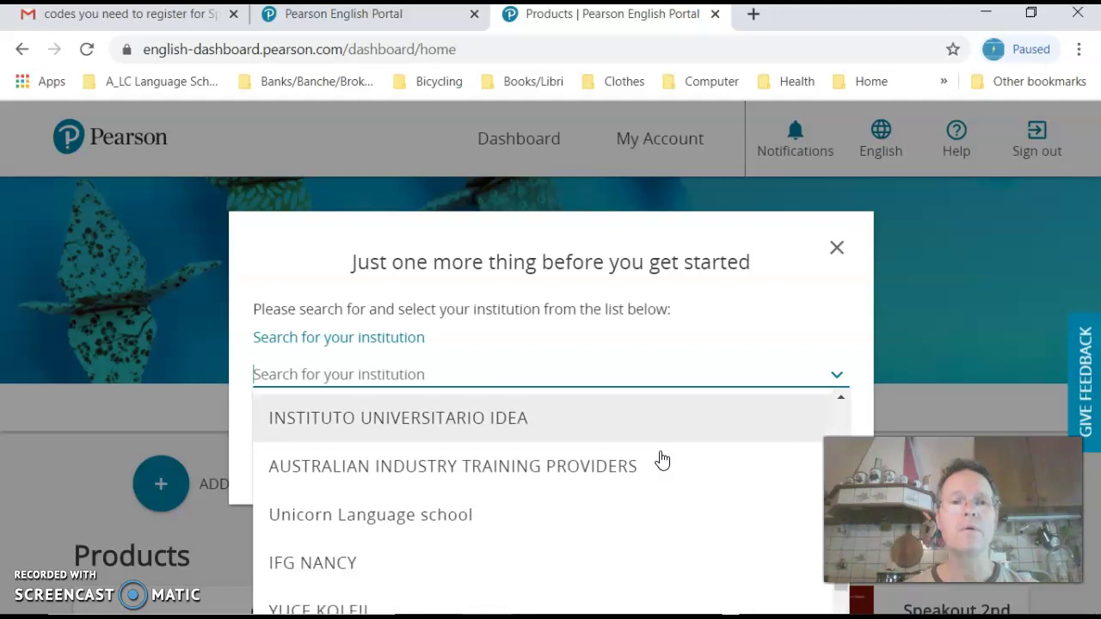
{"action": "scroll", "coordinate": [661, 455], "scroll_direction": "down", "scroll_amount": 3}
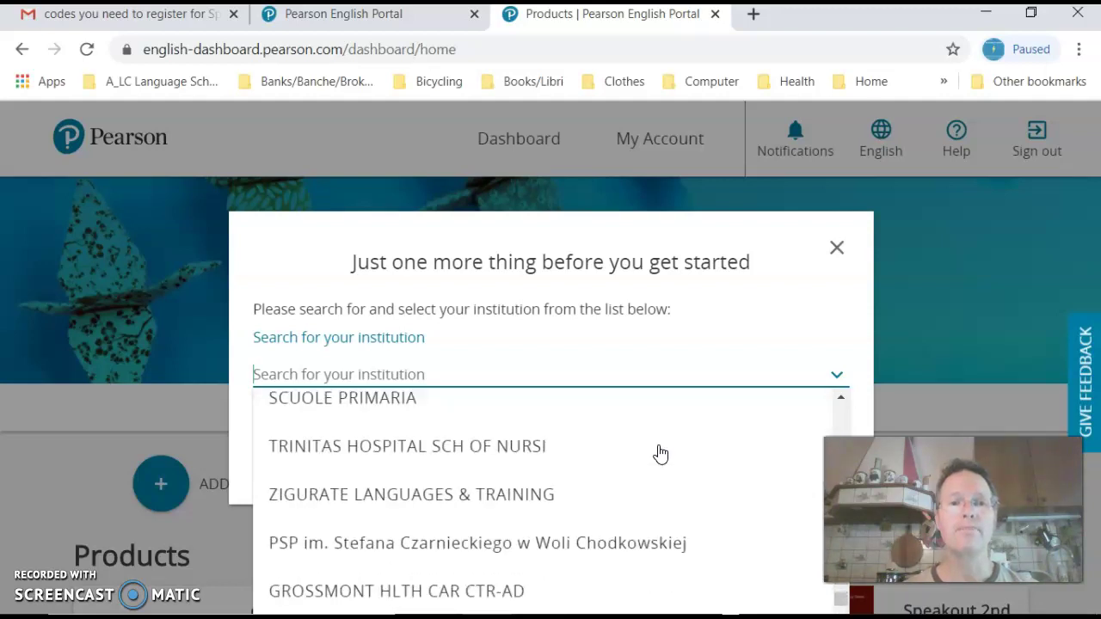
{"action": "scroll", "coordinate": [661, 454], "scroll_direction": "down", "scroll_amount": 1}
{"action": "scroll", "coordinate": [660, 454], "scroll_direction": "down", "scroll_amount": 4}
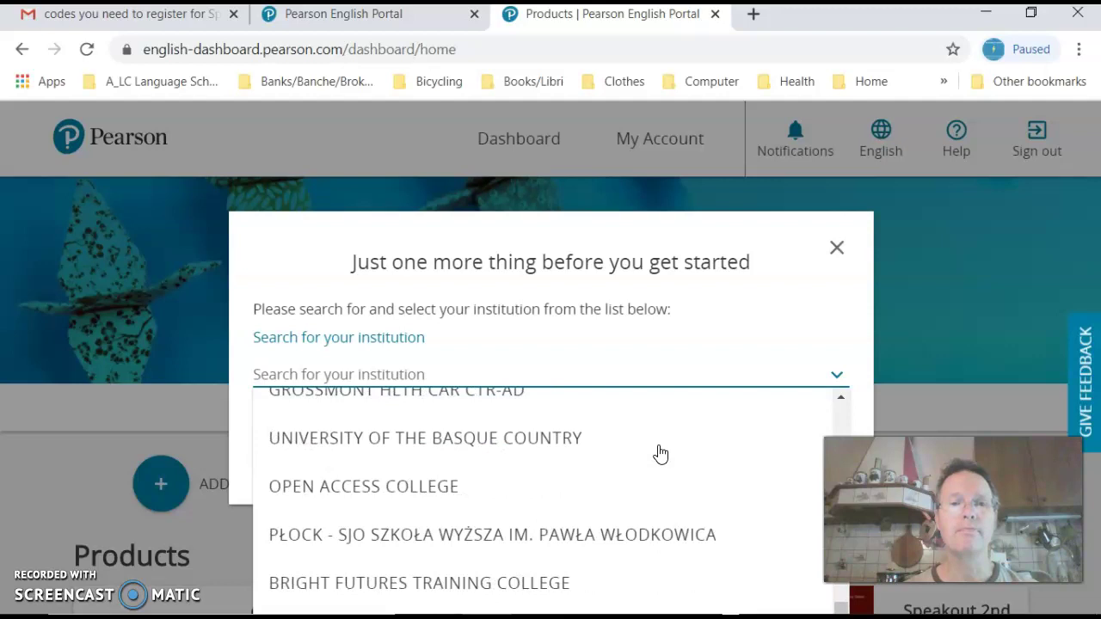
{"action": "scroll", "coordinate": [659, 454], "scroll_direction": "down", "scroll_amount": 2}
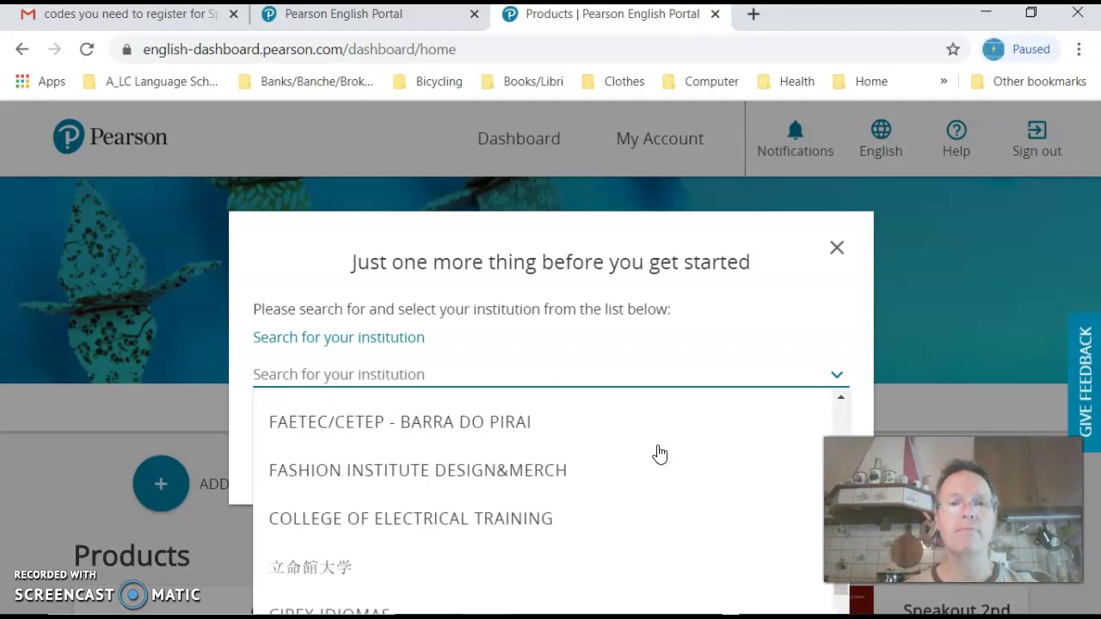
{"action": "scroll", "coordinate": [660, 454], "scroll_direction": "down", "scroll_amount": 3}
{"action": "scroll", "coordinate": [660, 455], "scroll_direction": "down", "scroll_amount": 3}
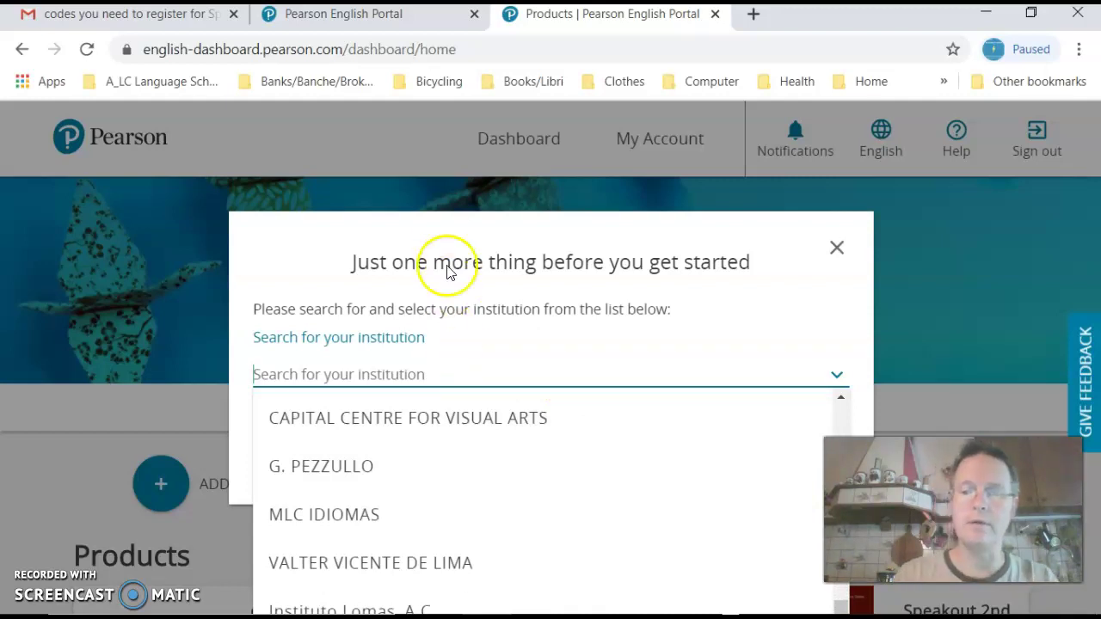
Step: Search 'language conne', choose CONNECTION LANGUAGE SCHOOL as the institution, and submit it
{"action": "type", "text": "la"}
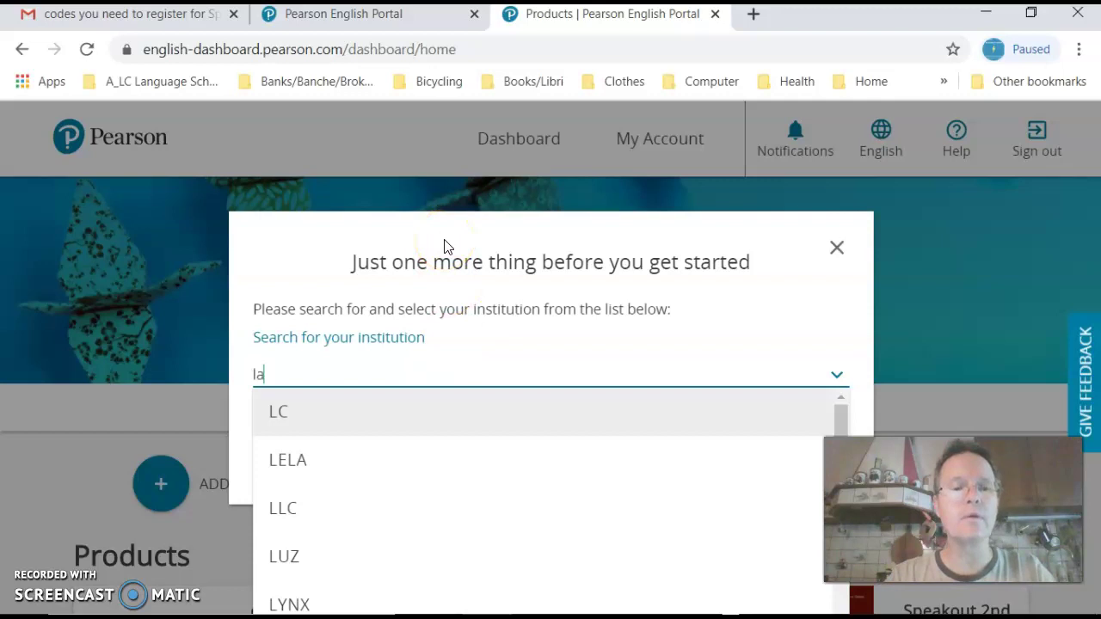
{"action": "key", "text": "Down"}
{"action": "type", "text": "g"}
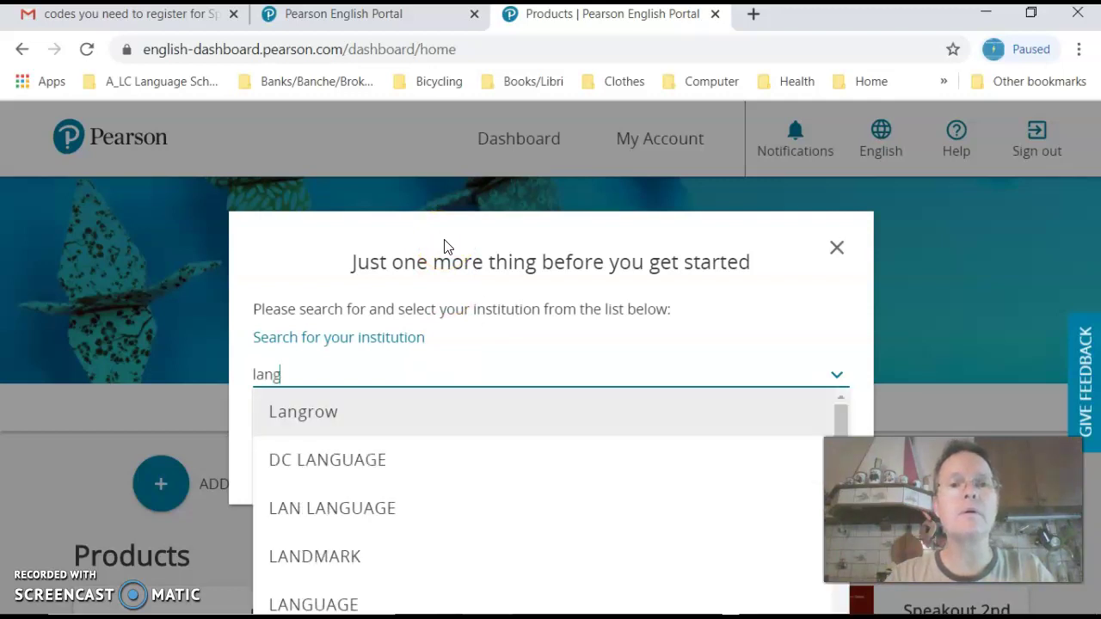
{"action": "type", "text": "uage"}
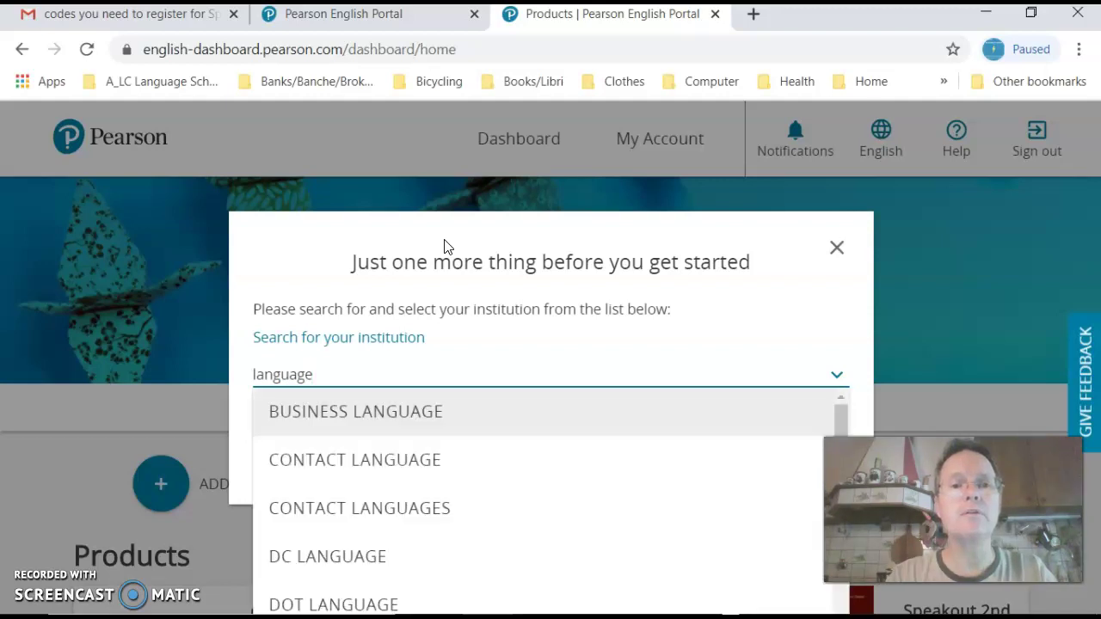
{"action": "type", "text": " c"}
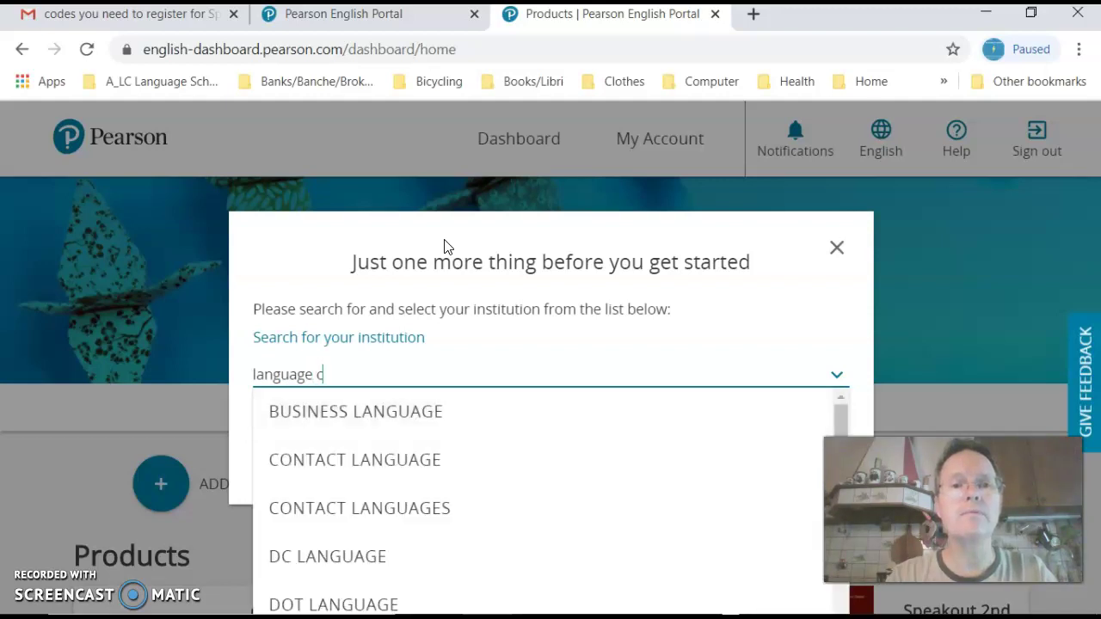
{"action": "type", "text": "onn"}
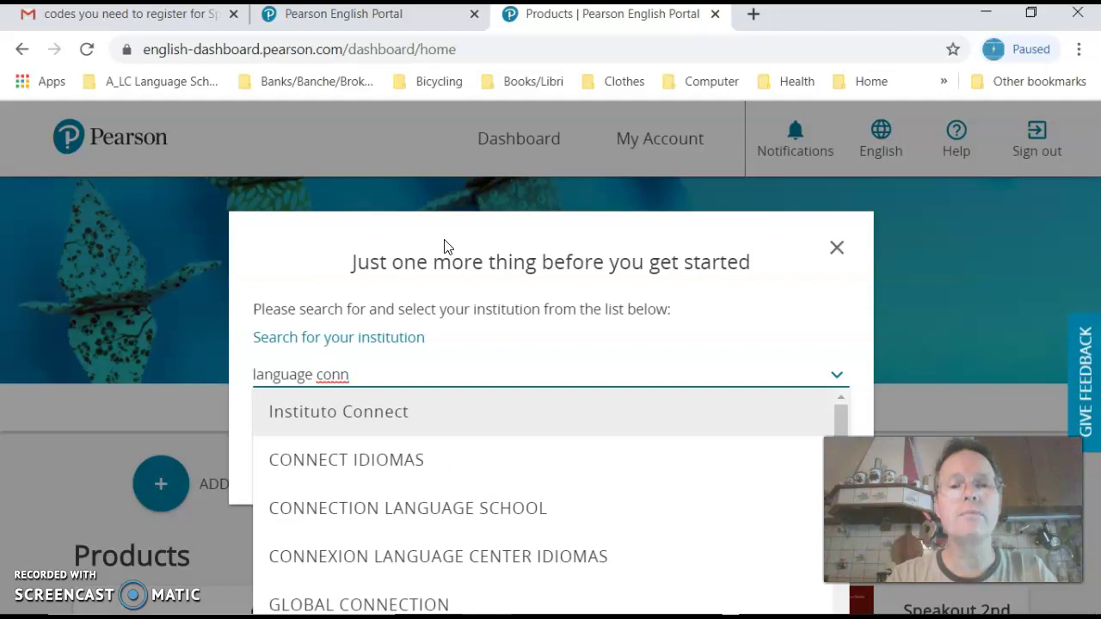
{"action": "type", "text": "e"}
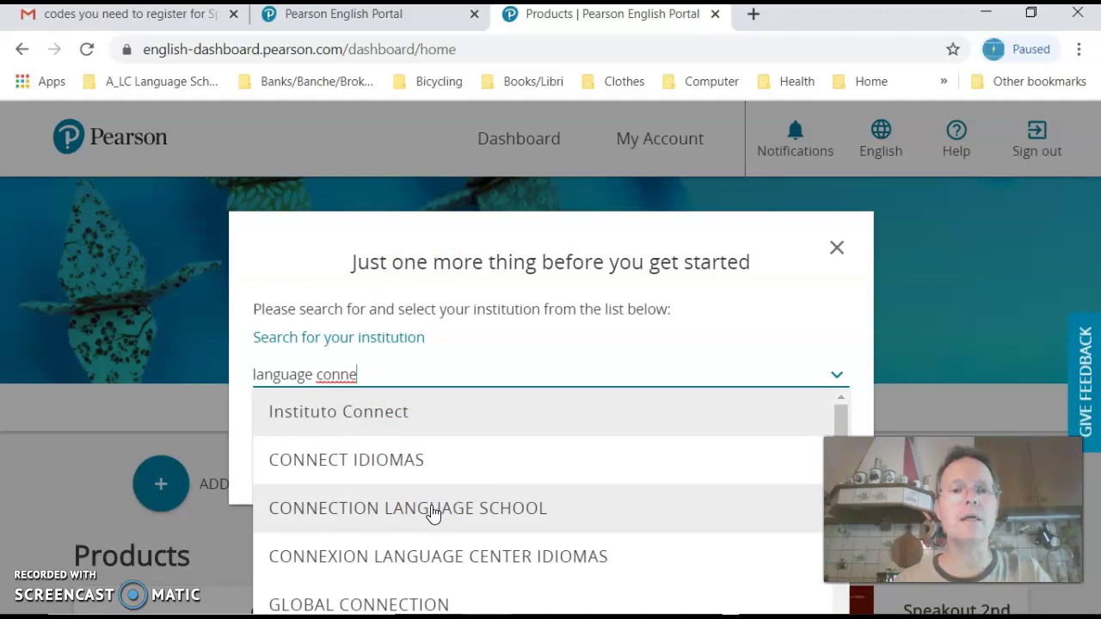
{"action": "left_click", "coordinate": [432, 511]}
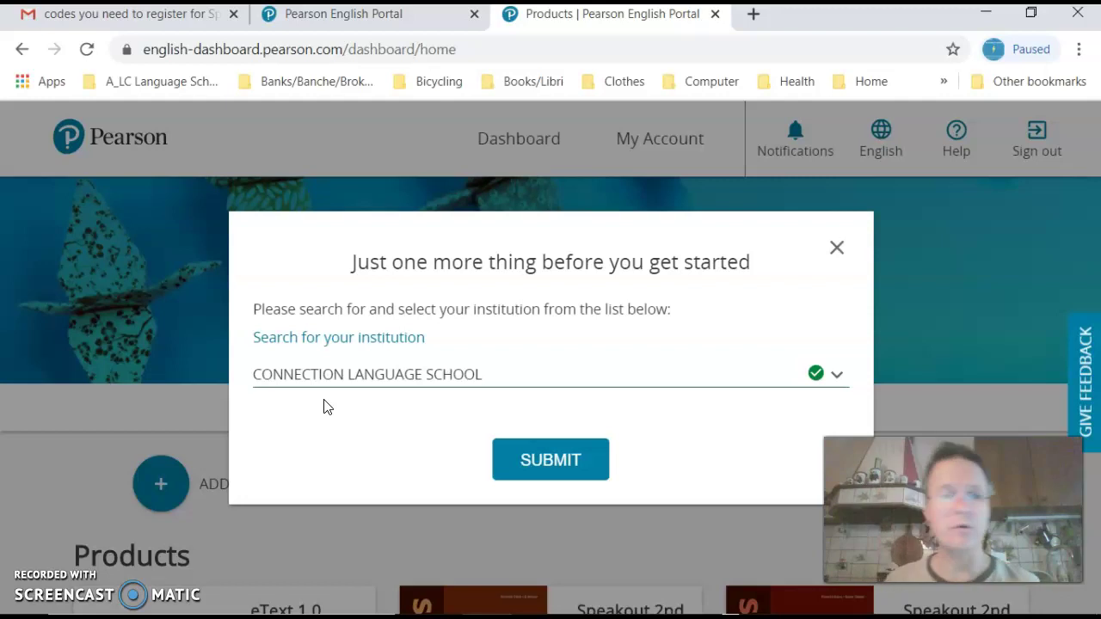
{"action": "left_click", "coordinate": [537, 466]}
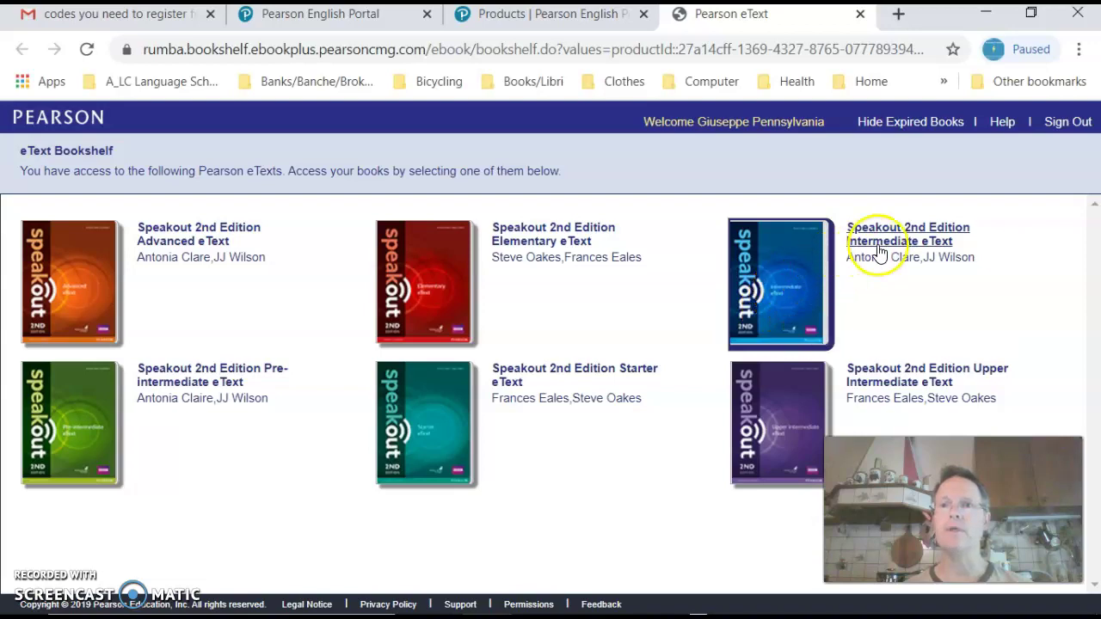
Step: Open the Speakout Intermediate eText from the Bookshelf and allow Flash so the book loads
{"action": "left_click", "coordinate": [804, 259]}
{"action": "left_click", "coordinate": [768, 277]}
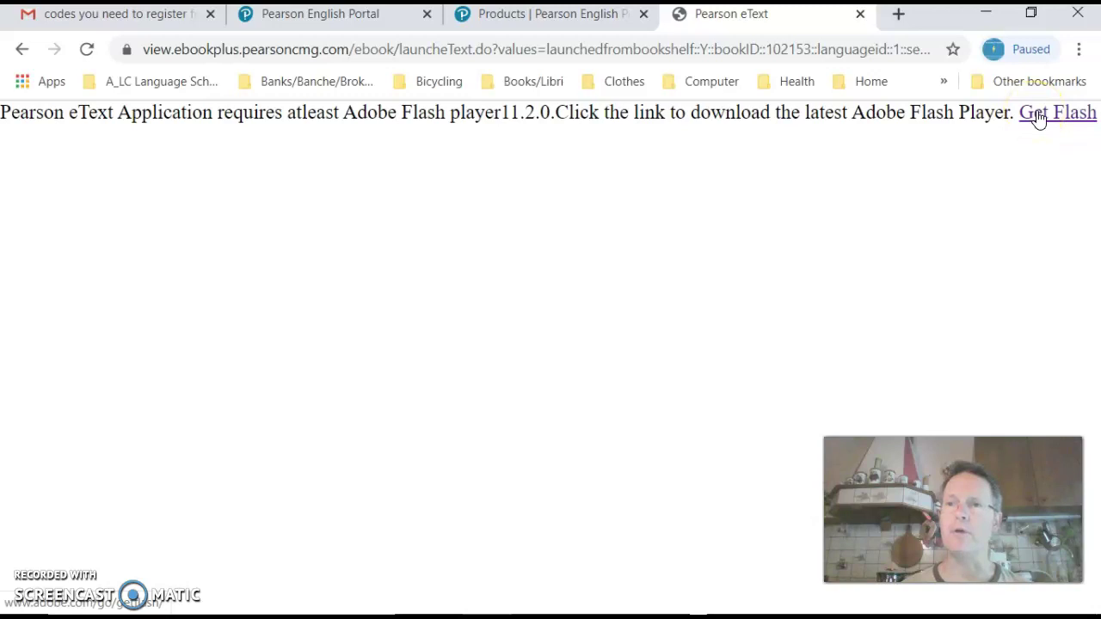
{"action": "left_click", "coordinate": [1041, 117]}
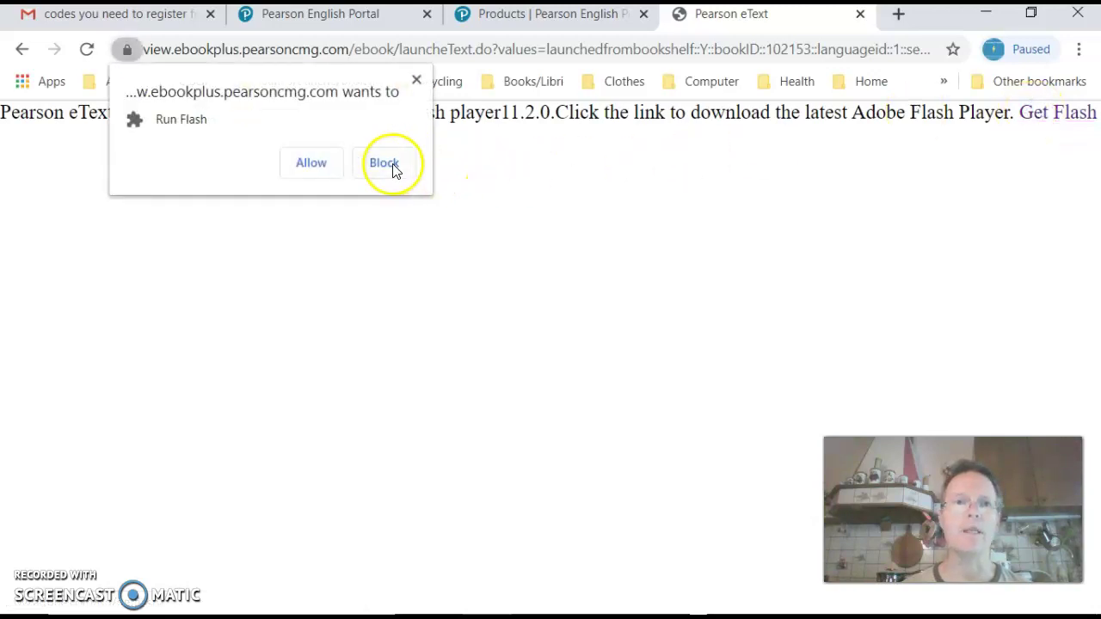
{"action": "left_click", "coordinate": [313, 165]}
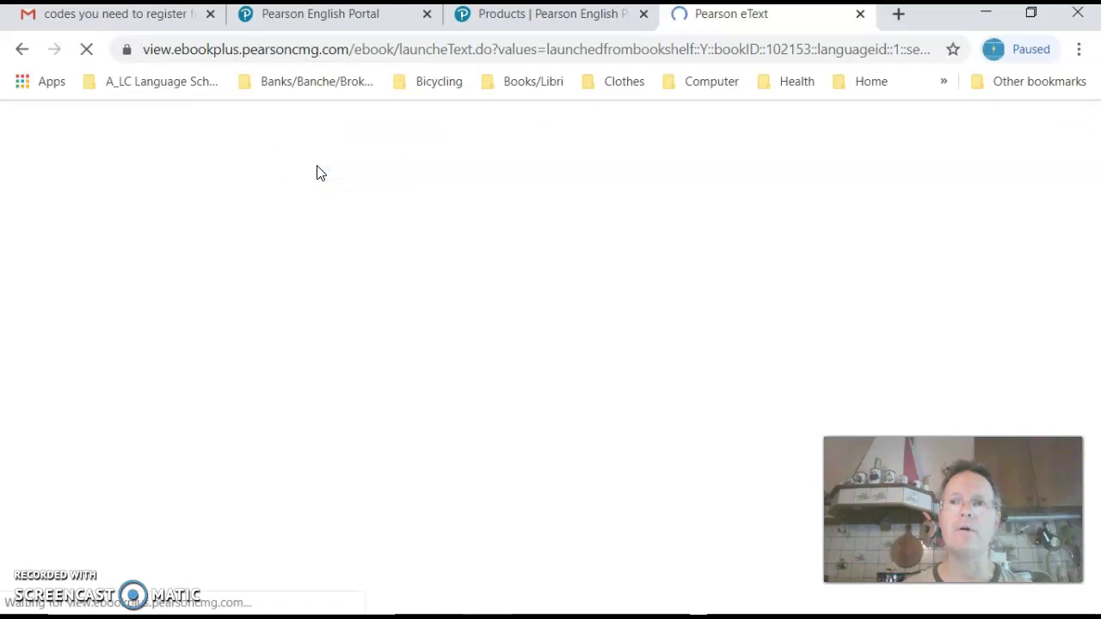
{"action": "left_click", "coordinate": [518, 287]}
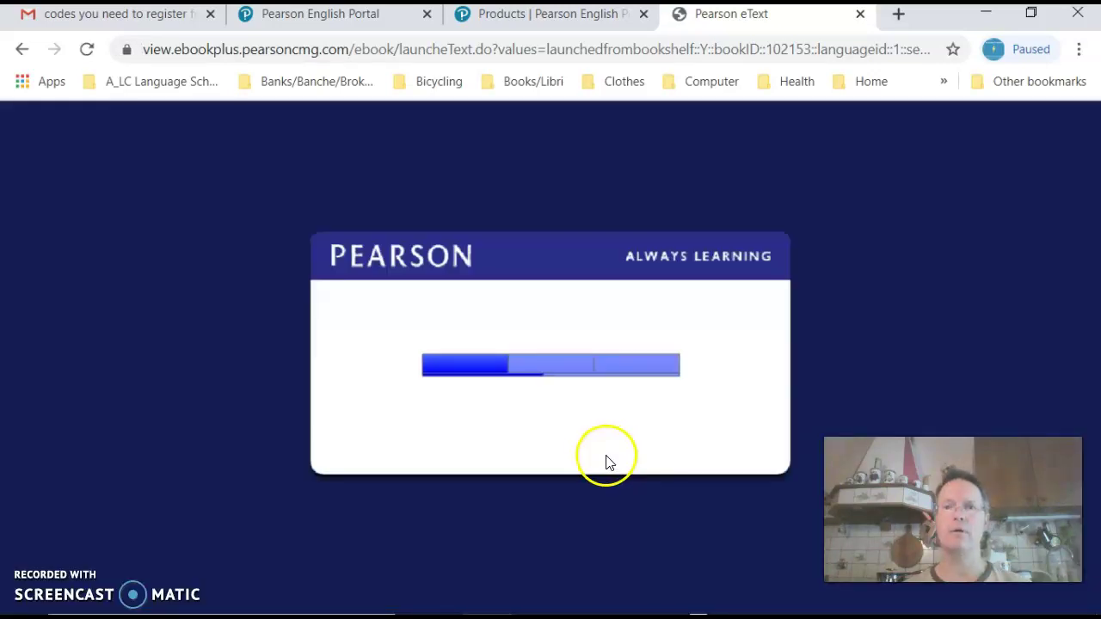